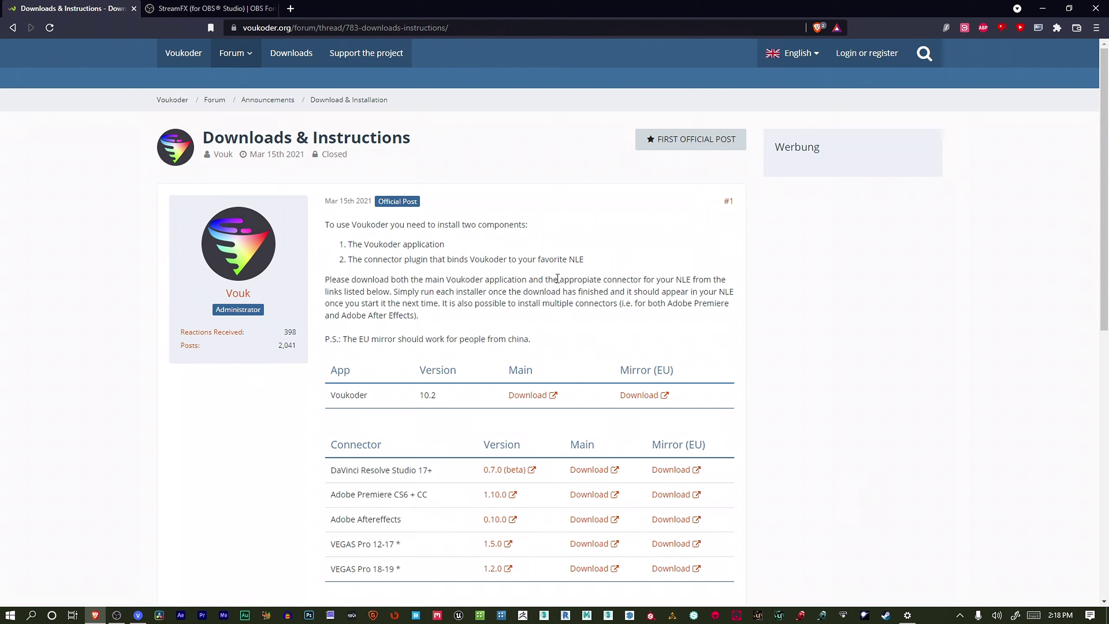
View the Voukoder downloads page and the StreamFX plugin page for OBS Studio
{"action": "left_click", "coordinate": [219, 6]}
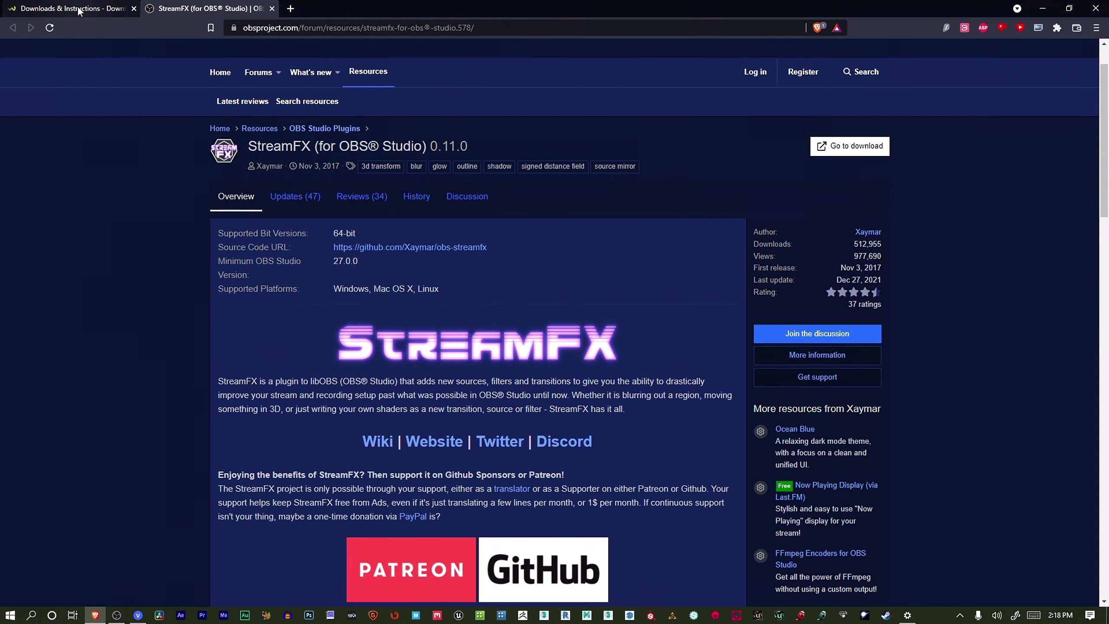
{"action": "left_click", "coordinate": [79, 10]}
{"action": "left_click", "coordinate": [189, 10]}
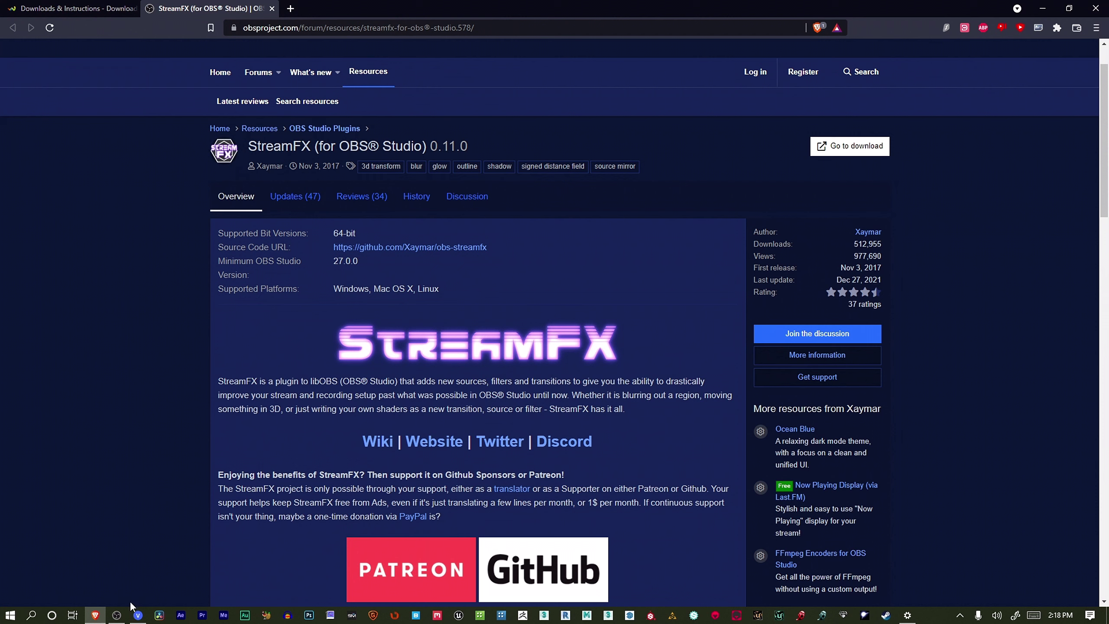
{"action": "left_click", "coordinate": [138, 615]}
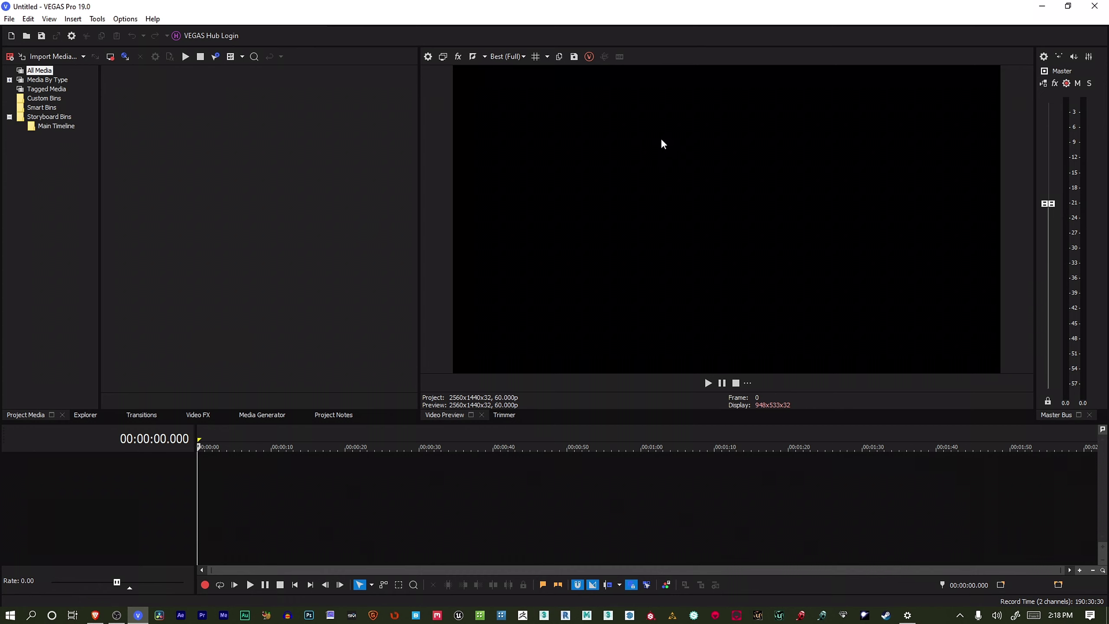
{"action": "left_click", "coordinate": [9, 19]}
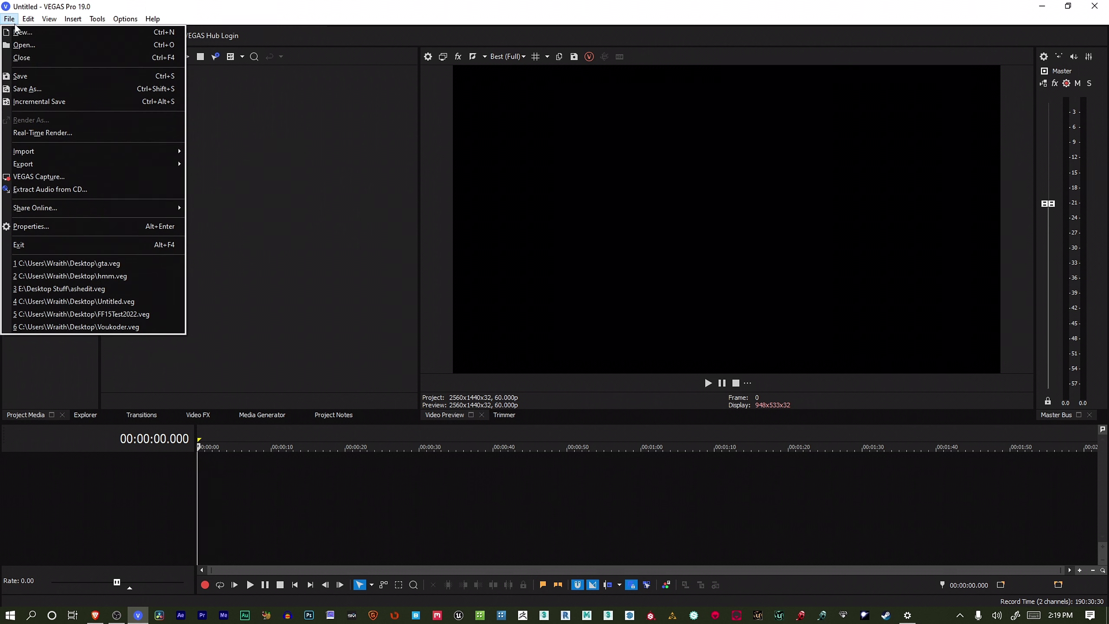
{"action": "mouse_move", "coordinate": [100, 151]}
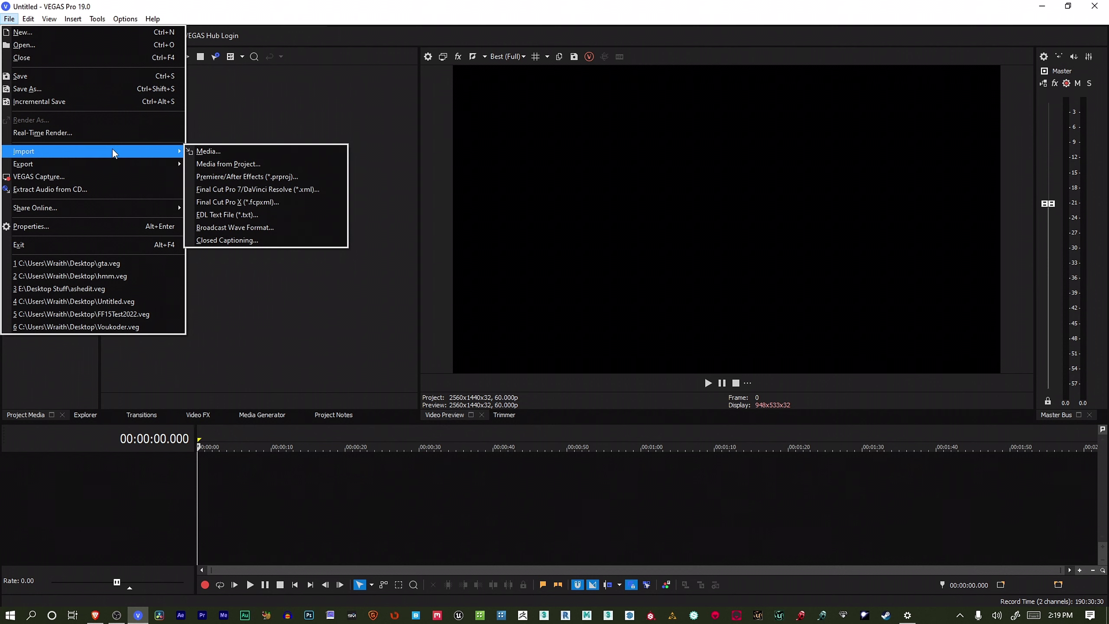
{"action": "left_click", "coordinate": [205, 152]}
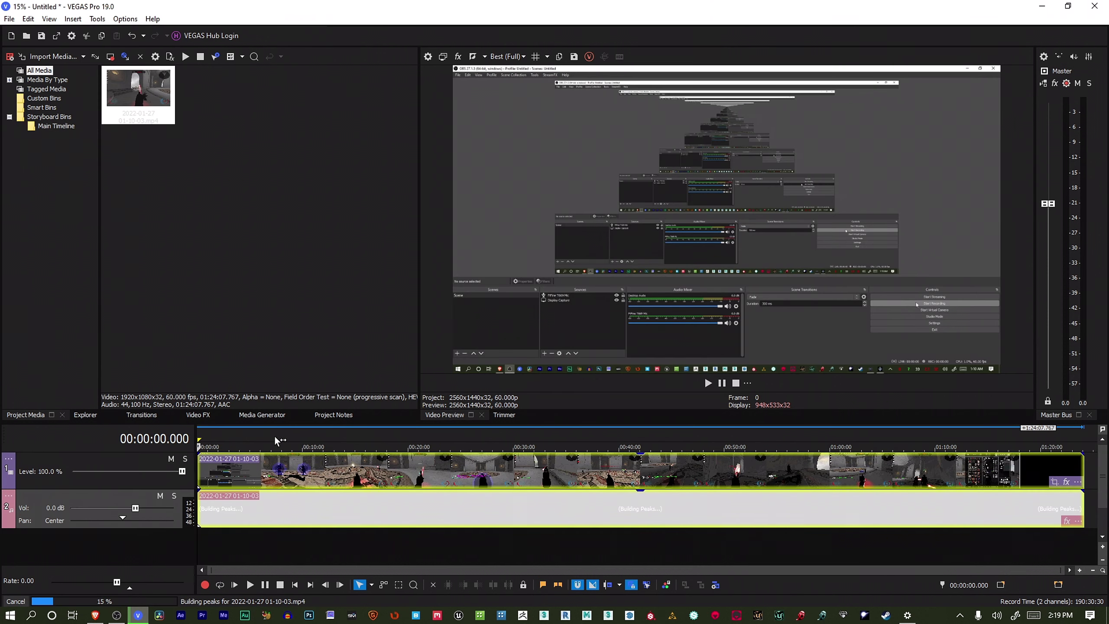
Split the recording at 00:12:46.200 and at 00:13:59.683 to isolate a short gameplay segment
{"action": "left_click", "coordinate": [273, 436]}
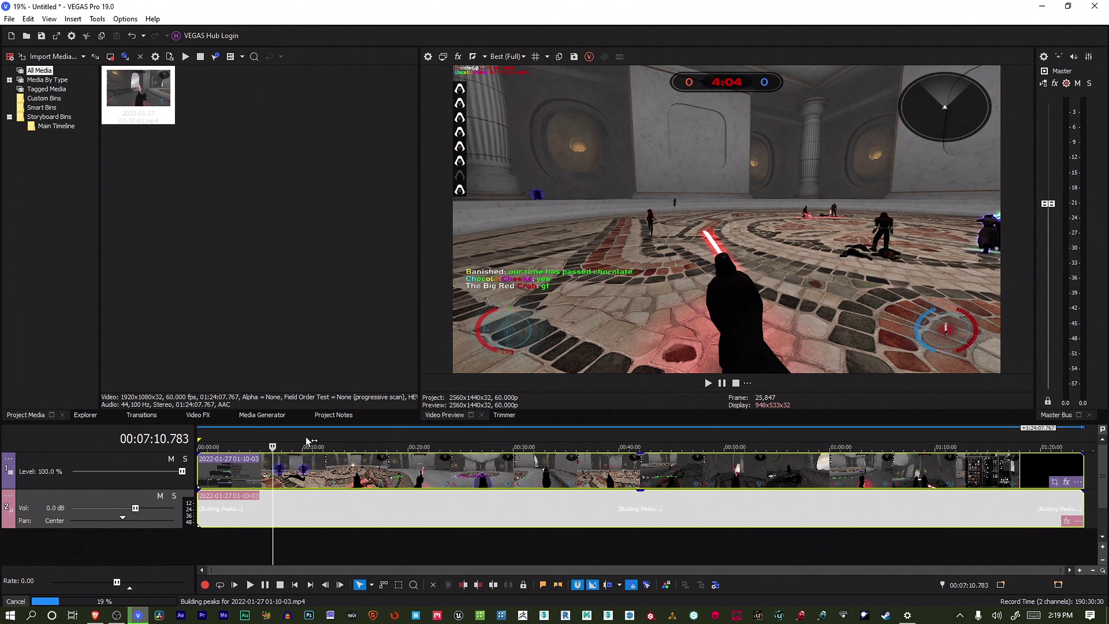
{"action": "left_click", "coordinate": [333, 438]}
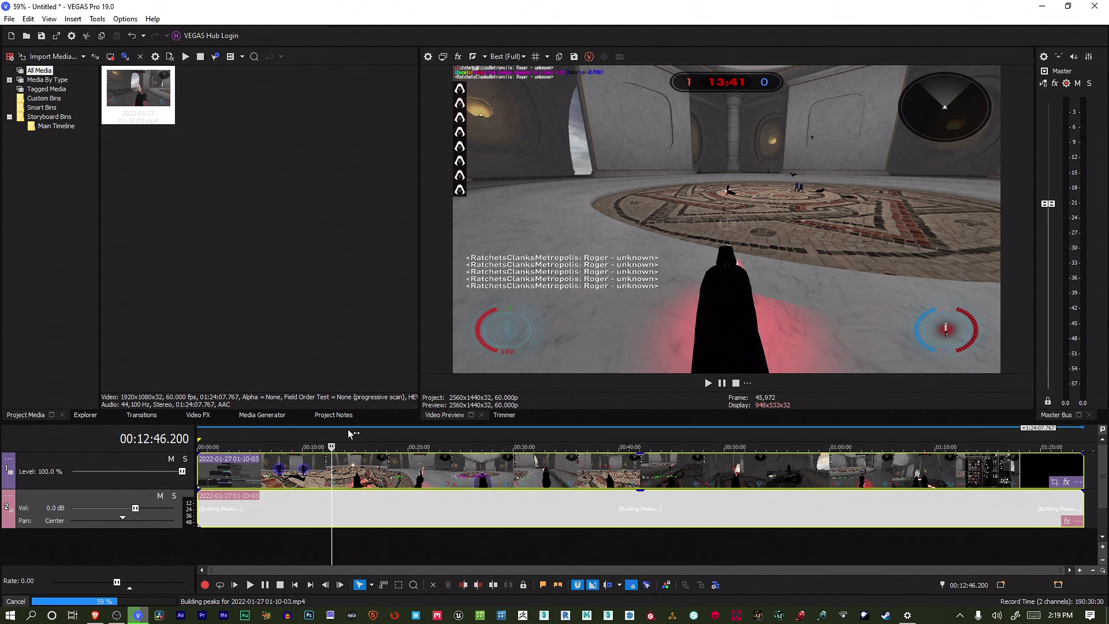
{"action": "key", "text": "s"}
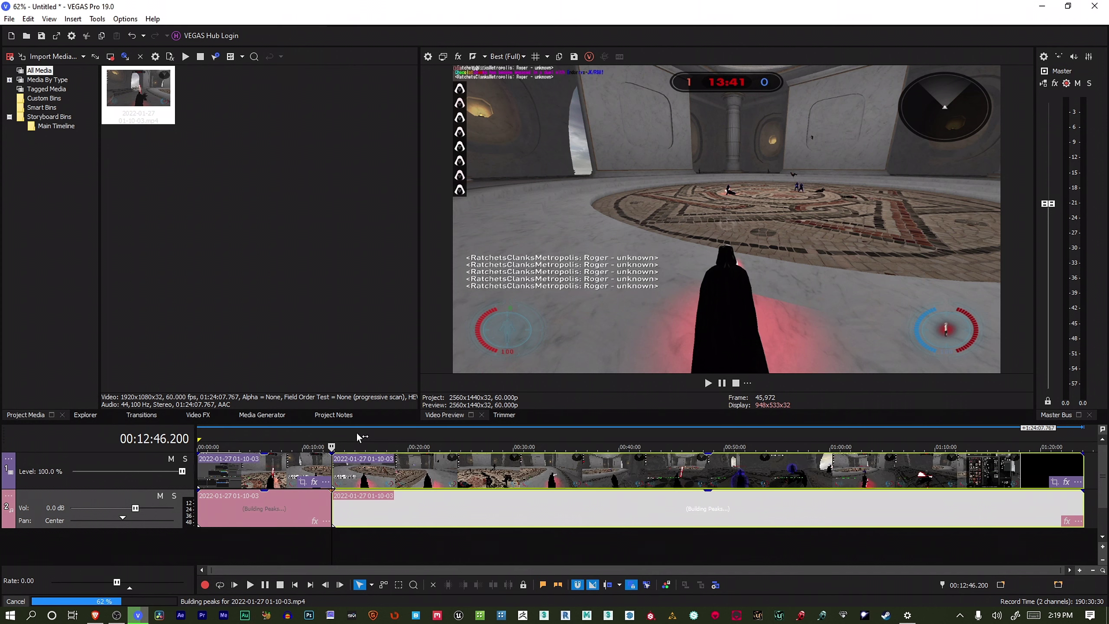
{"action": "left_click", "coordinate": [398, 435]}
{"action": "left_click", "coordinate": [393, 436]}
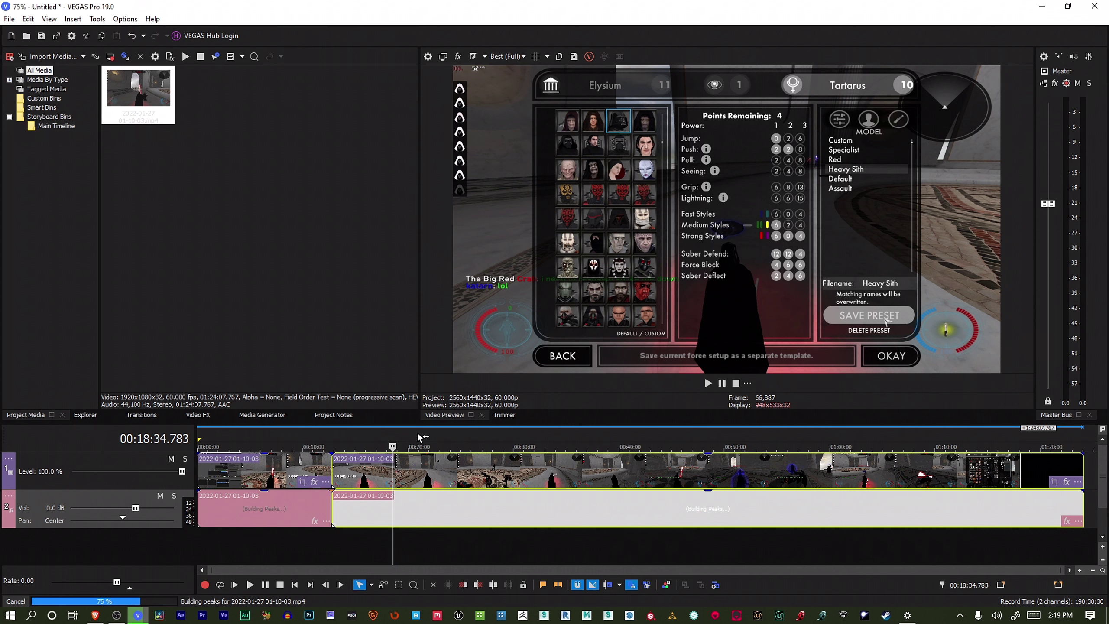
{"action": "scroll", "coordinate": [371, 437], "scroll_direction": "up", "scroll_amount": 3}
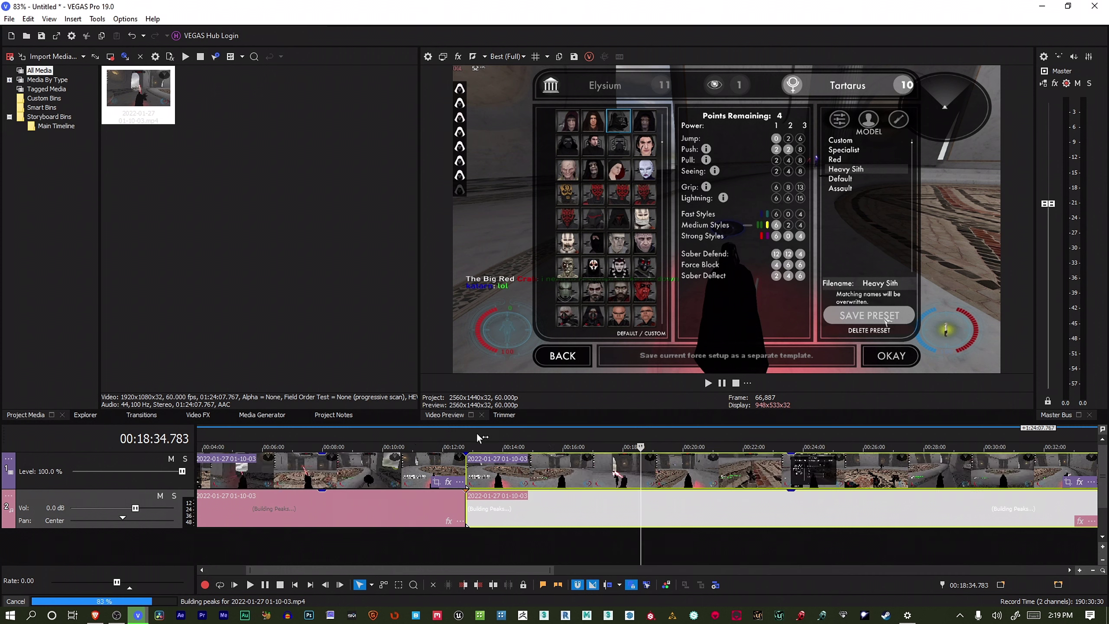
{"action": "left_click", "coordinate": [503, 435]}
{"action": "key", "text": "s"}
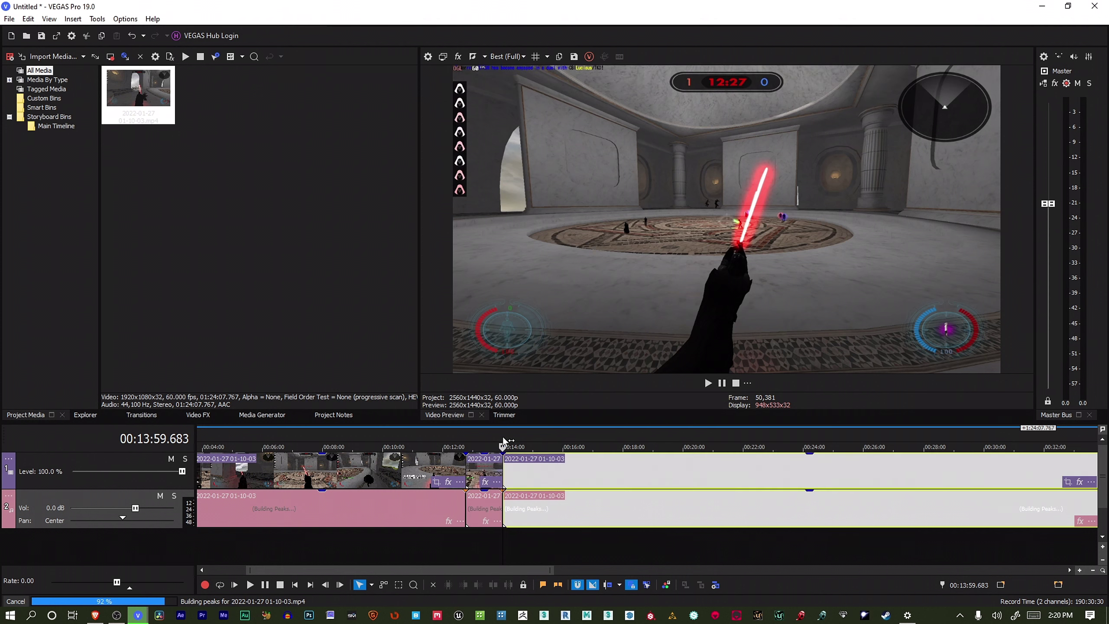
Delete the long pieces before and after the short middle segment and move that segment earlier on the timeline
{"action": "left_click", "coordinate": [423, 472]}
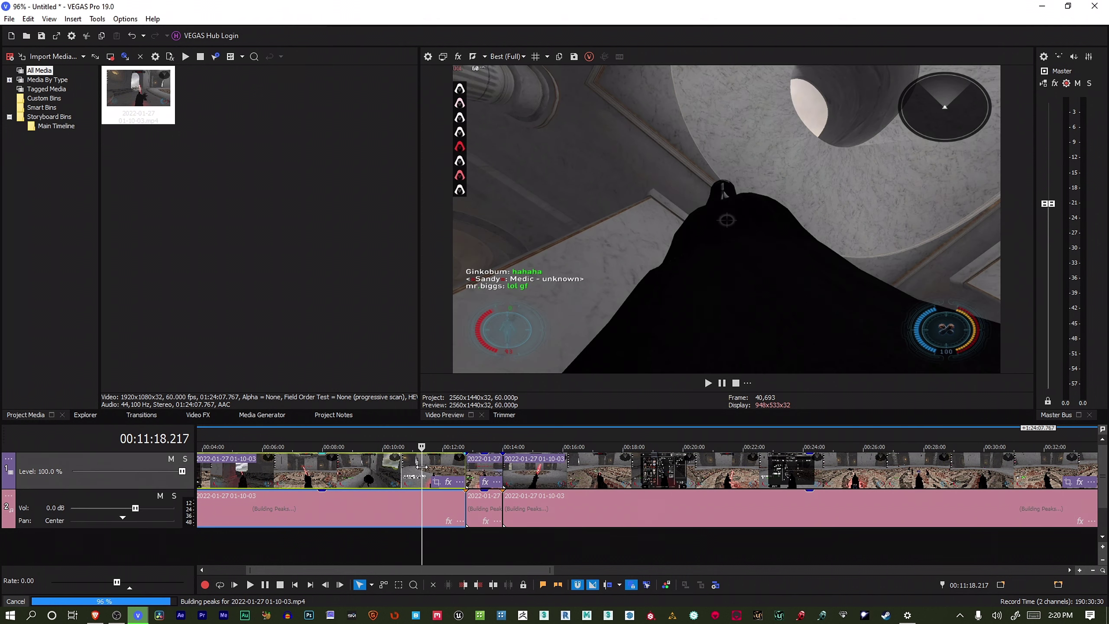
{"action": "key", "text": "Delete"}
{"action": "left_click", "coordinate": [579, 476]}
{"action": "key", "text": "Delete"}
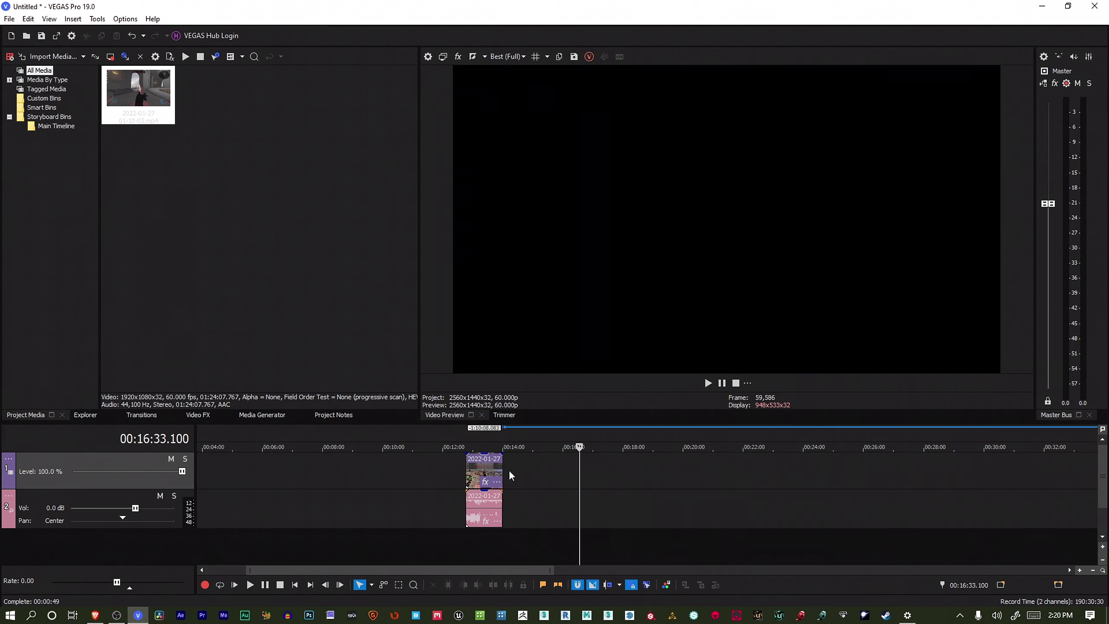
{"action": "left_click_drag", "start_coordinate": [494, 472], "coordinate": [210, 480]}
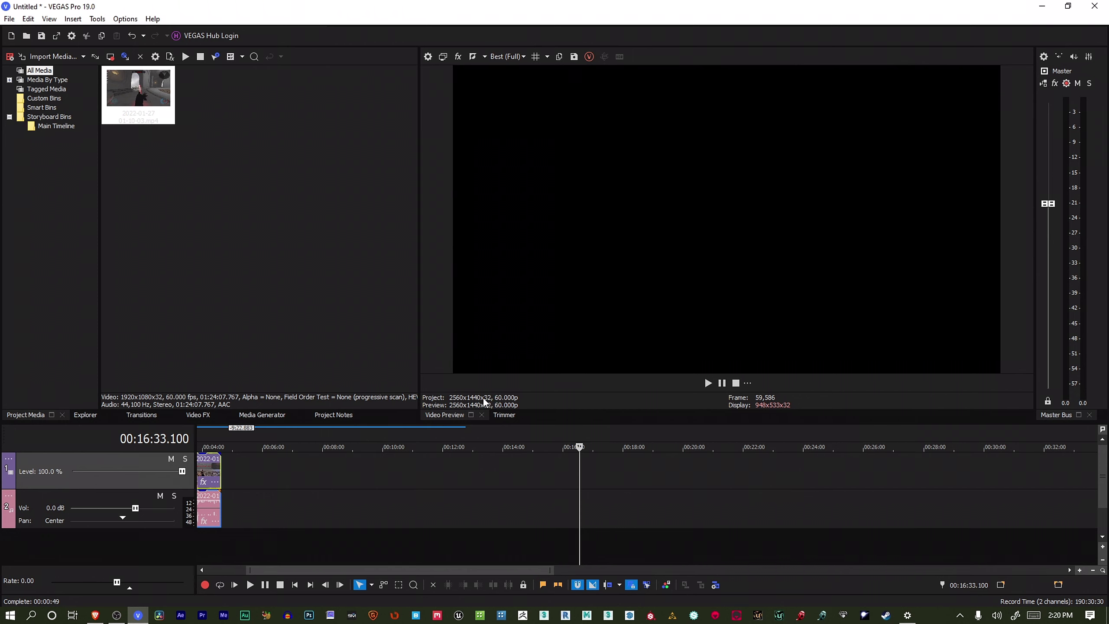
Apply the YouTube 4K 2160p 60fps template to the project's video properties
{"action": "left_click", "coordinate": [428, 57]}
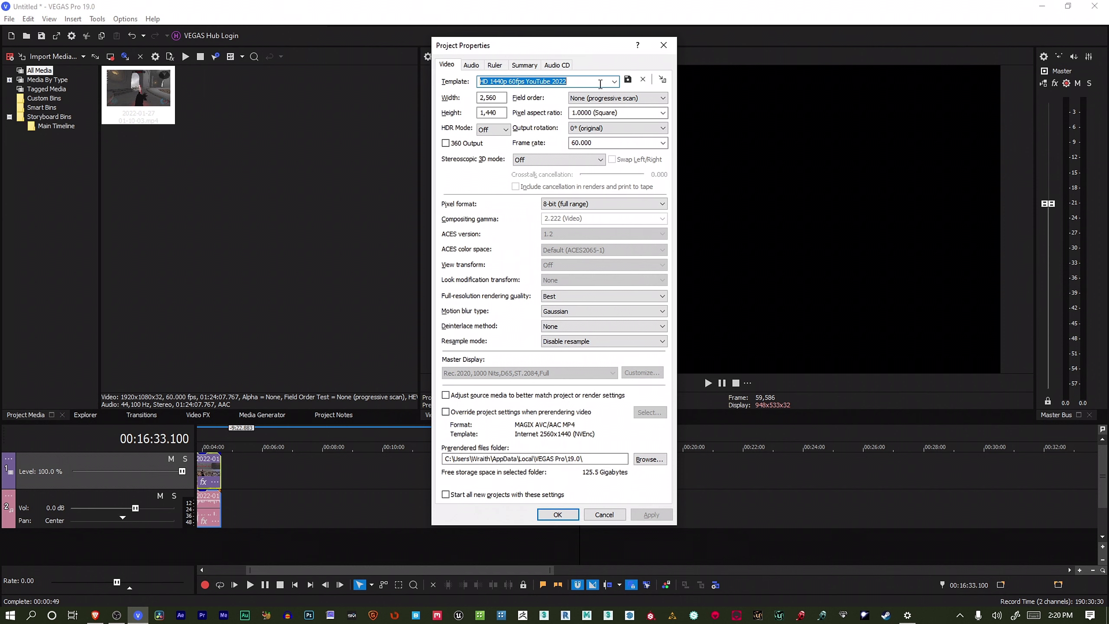
{"action": "left_click", "coordinate": [614, 81]}
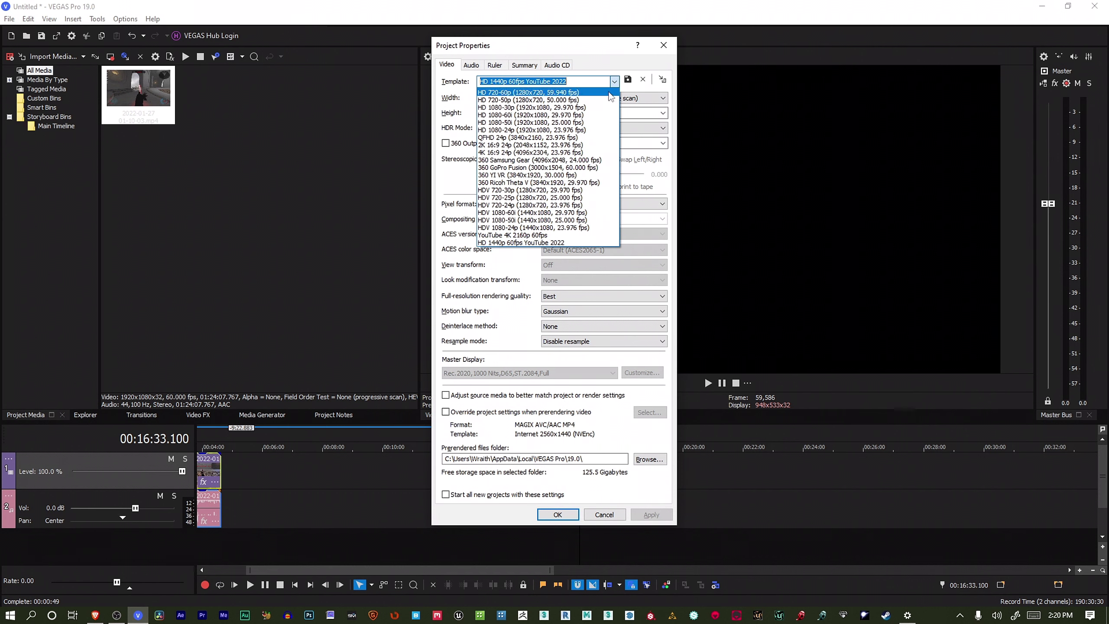
{"action": "left_click", "coordinate": [562, 235]}
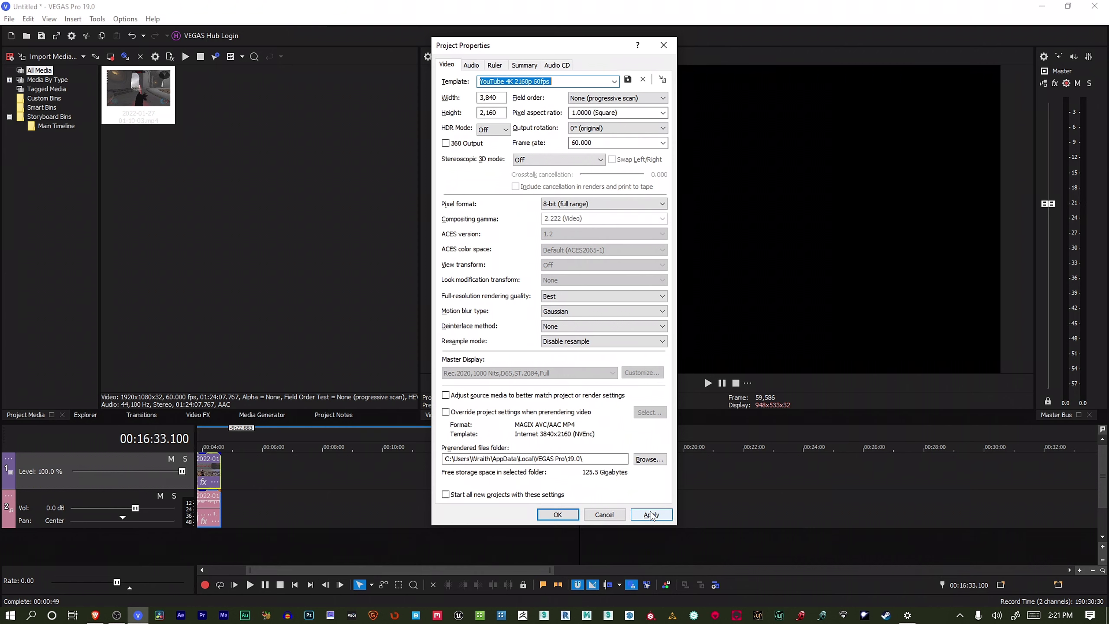
{"action": "left_click", "coordinate": [652, 515]}
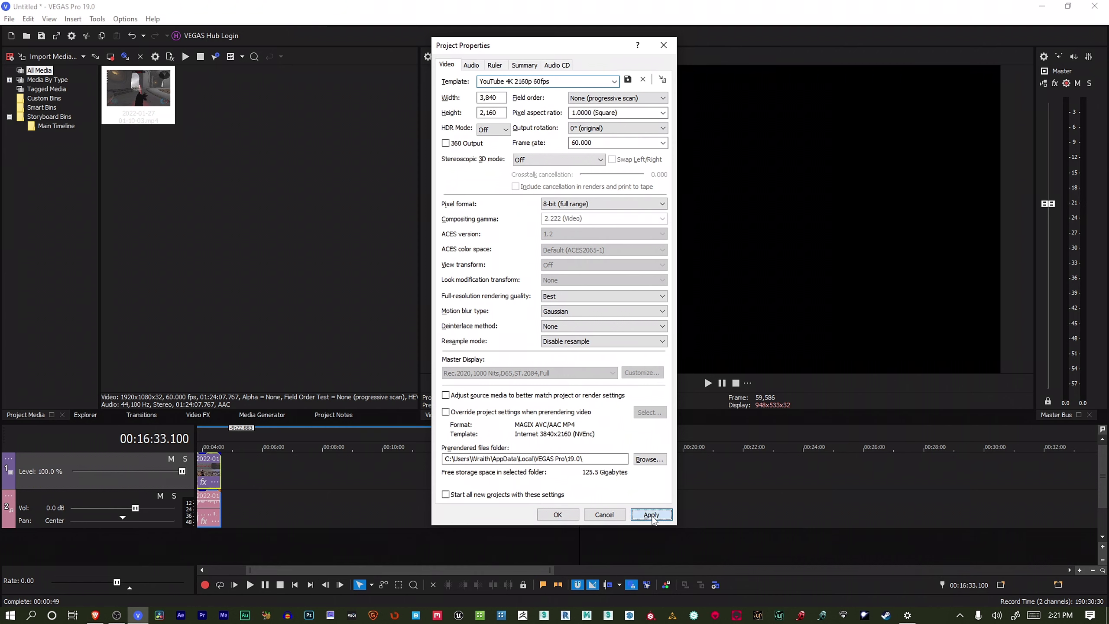
{"action": "left_click", "coordinate": [557, 515]}
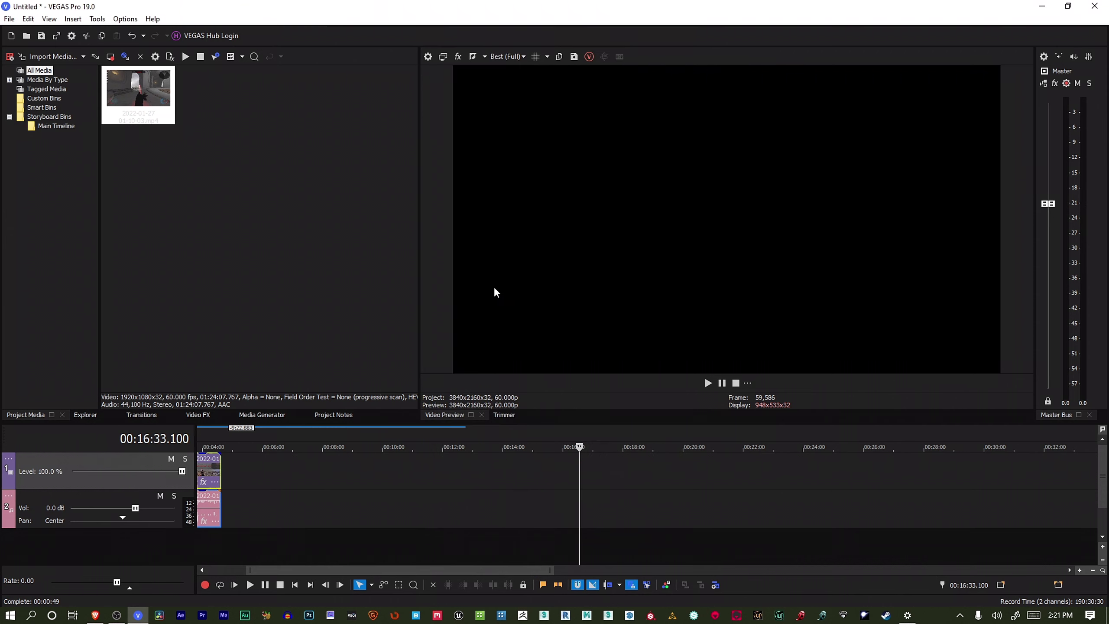
Set the time selection to span the clip and add the YouTube 2022 H.265 4K 60fps filter package to its video event
{"action": "left_click_drag", "start_coordinate": [223, 443], "coordinate": [267, 440]}
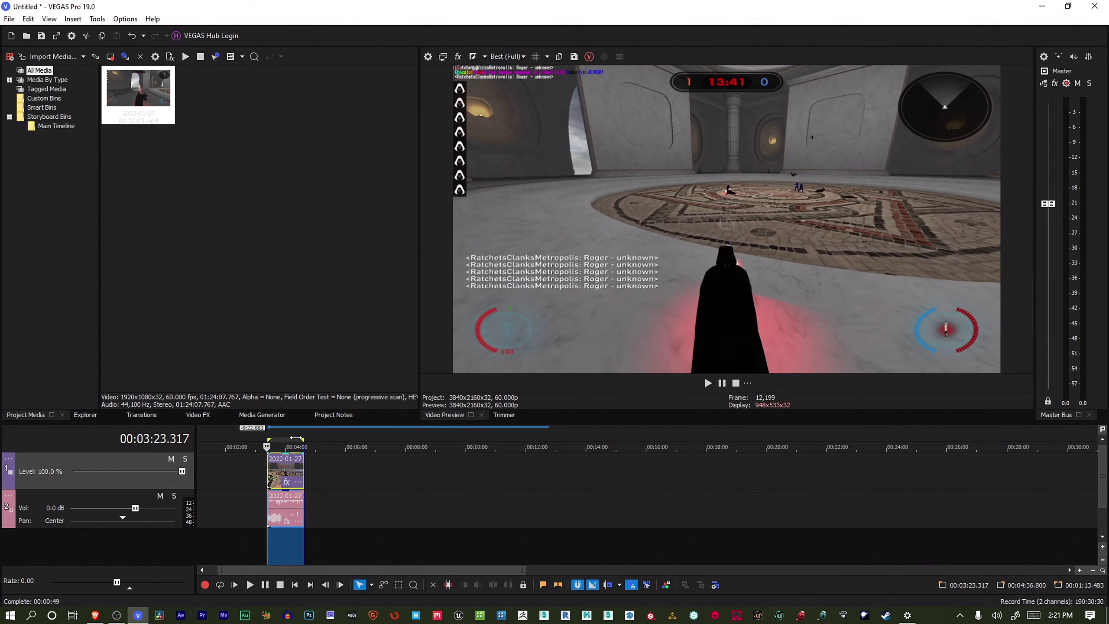
{"action": "left_click", "coordinate": [286, 483]}
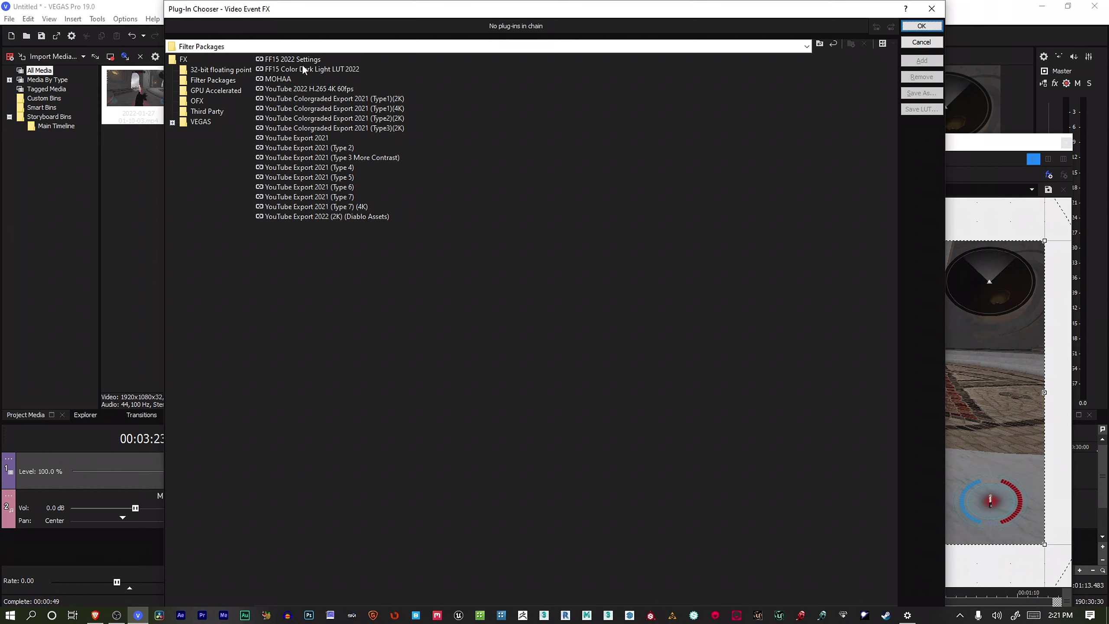
{"action": "left_click", "coordinate": [306, 89]}
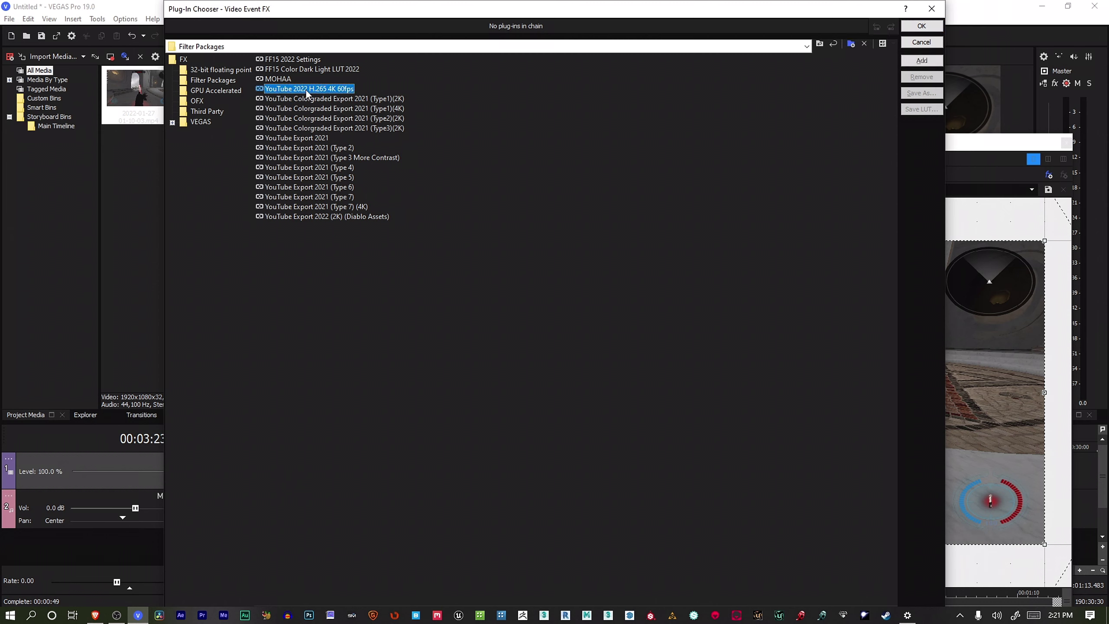
{"action": "left_click", "coordinate": [920, 26]}
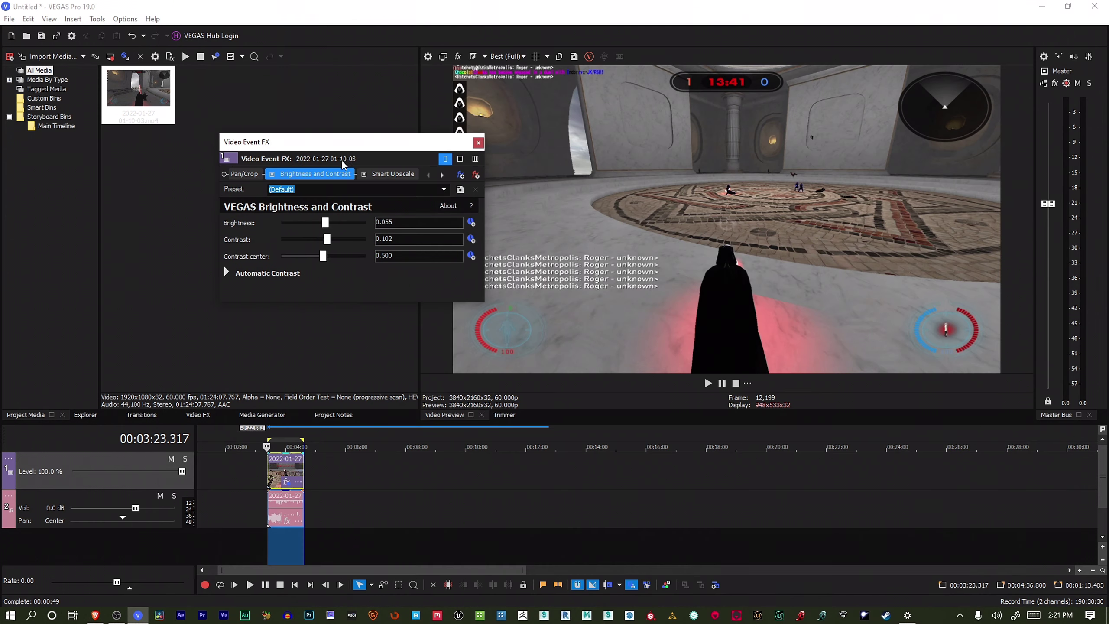
Toggle Brightness and Contrast to compare the preview, and review the clip's Sharpen and Smart Upscale effect settings
{"action": "left_click", "coordinate": [272, 174]}
{"action": "left_click", "coordinate": [273, 174]}
{"action": "left_click", "coordinate": [273, 174]}
{"action": "left_click", "coordinate": [273, 174]}
{"action": "left_click", "coordinate": [273, 174]}
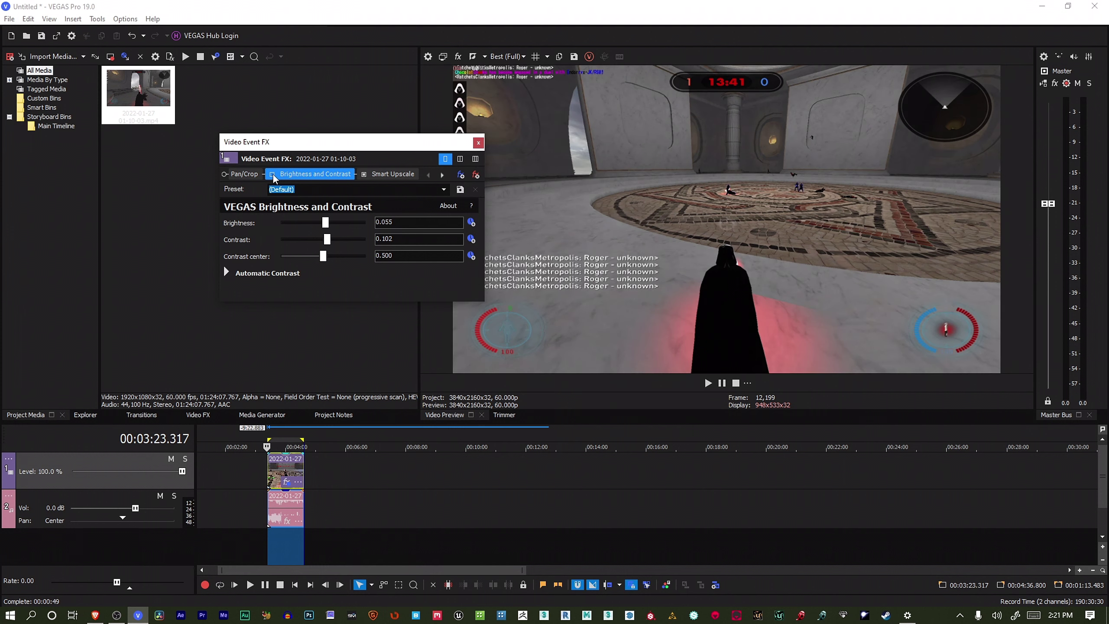
{"action": "left_click", "coordinate": [444, 174]}
{"action": "left_click", "coordinate": [444, 174]}
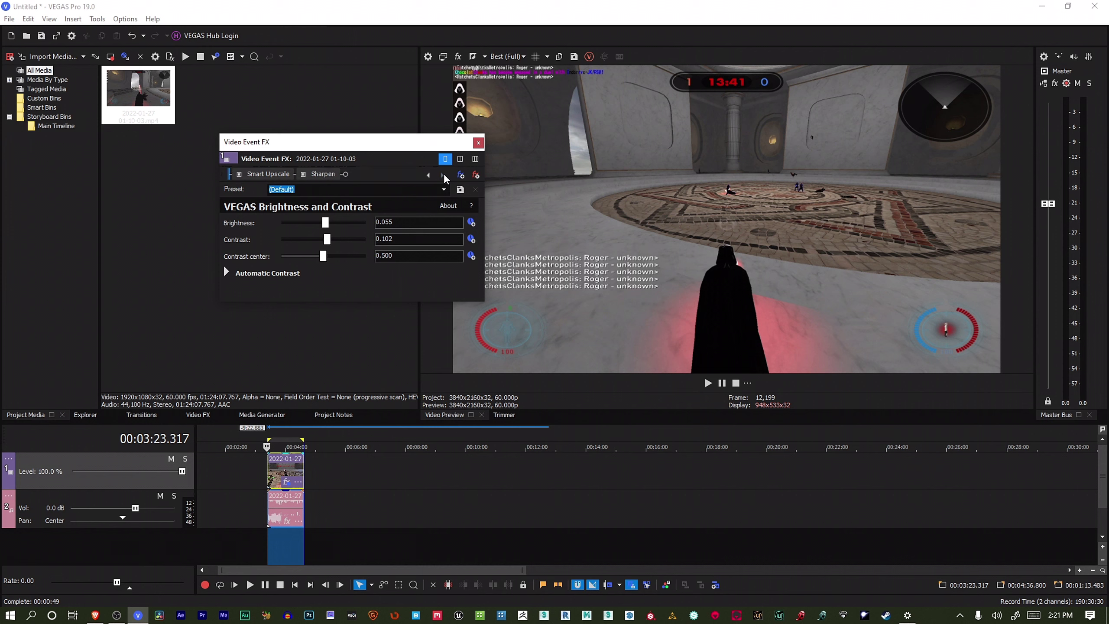
{"action": "left_click", "coordinate": [318, 180]}
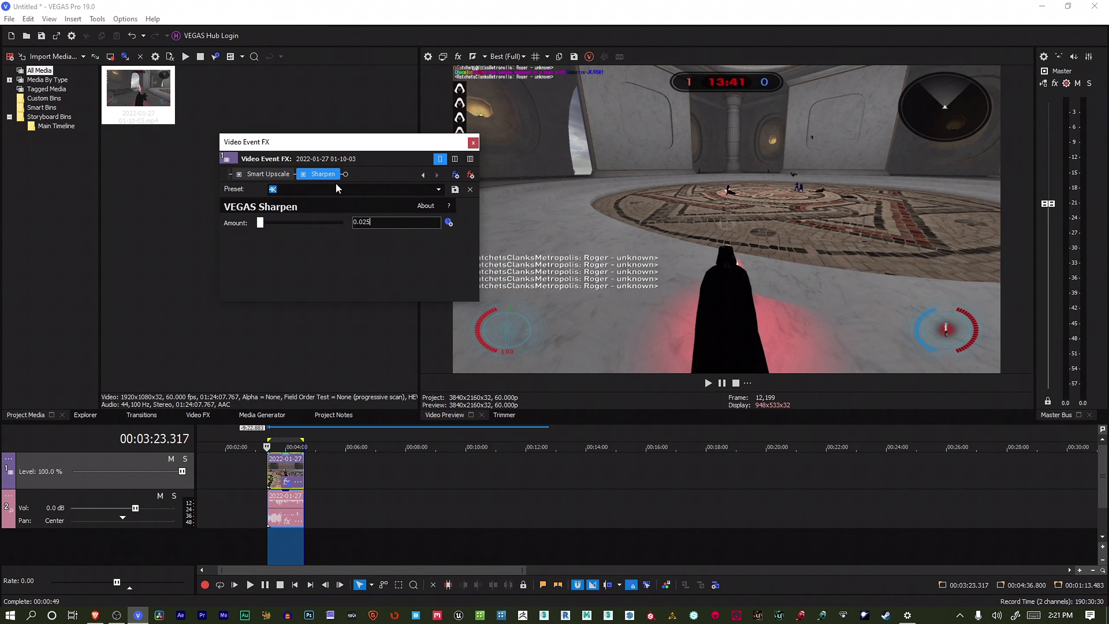
{"action": "left_click", "coordinate": [263, 179]}
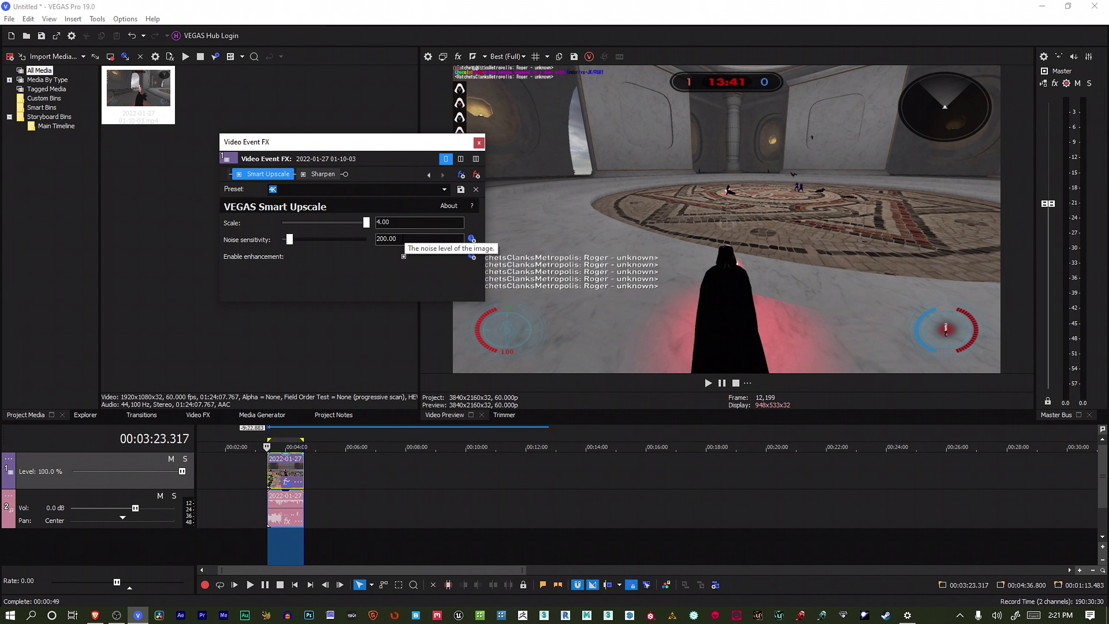
{"action": "left_click", "coordinate": [479, 143]}
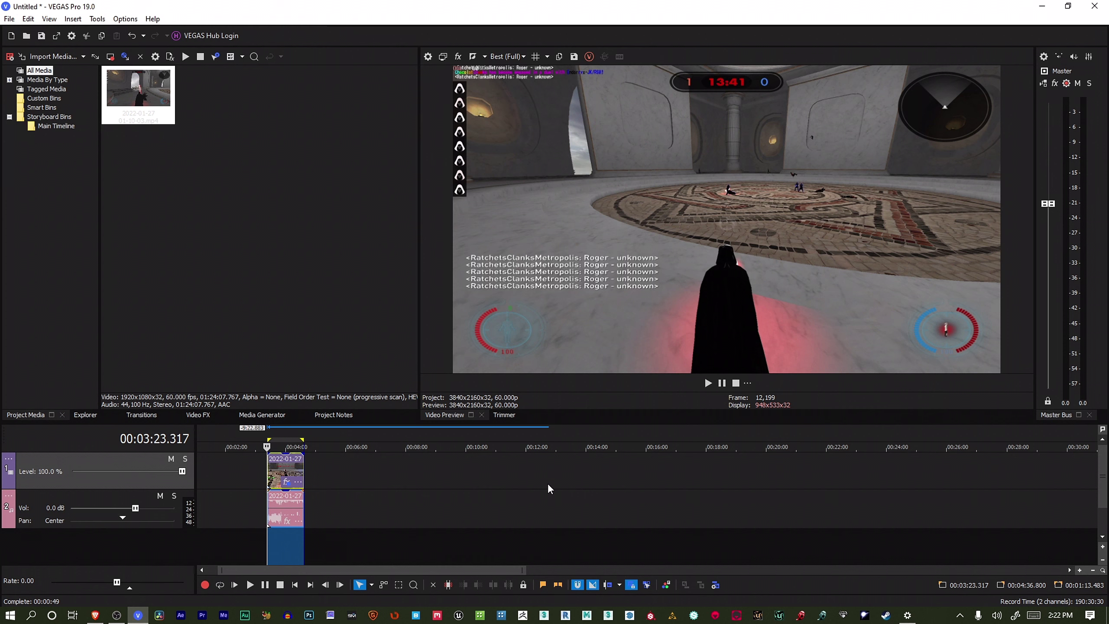
Render the selection to the desktop as VoukoderTest.mp4 with the Voukoder 4K 60fps 100K Slow VBR HEVC NVENC template
{"action": "left_click", "coordinate": [9, 18]}
{"action": "left_click", "coordinate": [50, 123]}
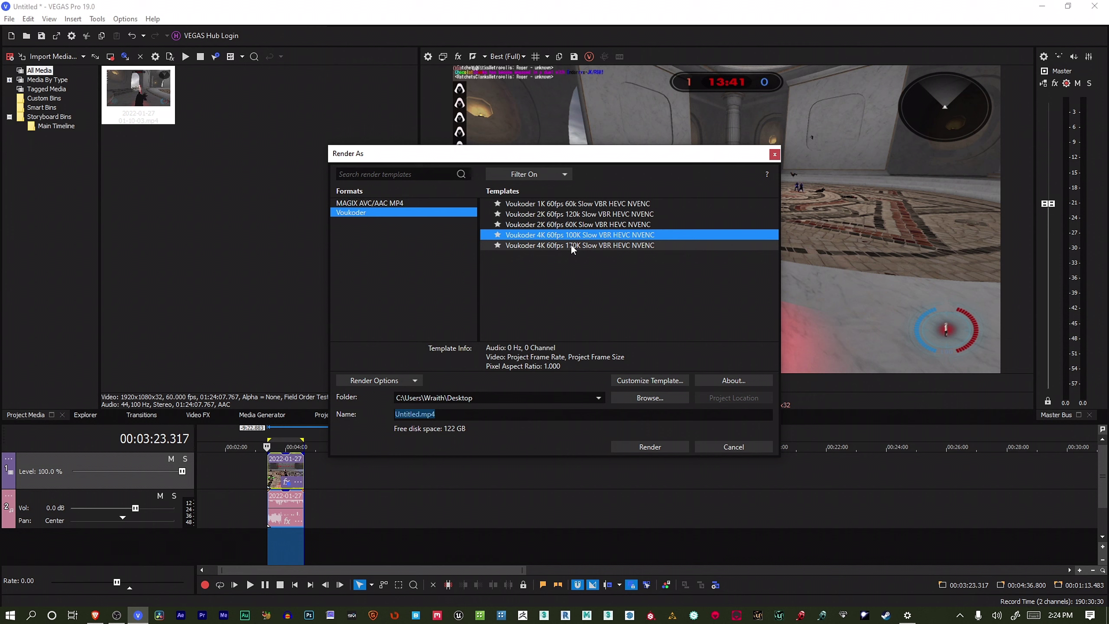
{"action": "left_click", "coordinate": [450, 414]}
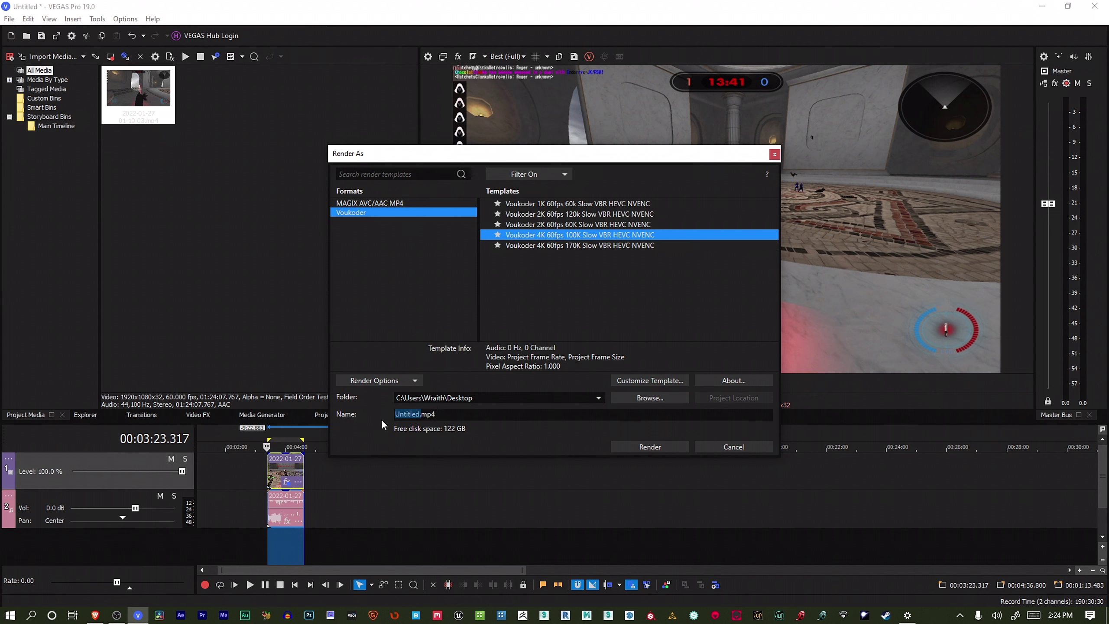
{"action": "type", "text": "VoukoderTest.mp4"}
{"action": "left_click", "coordinate": [654, 447]}
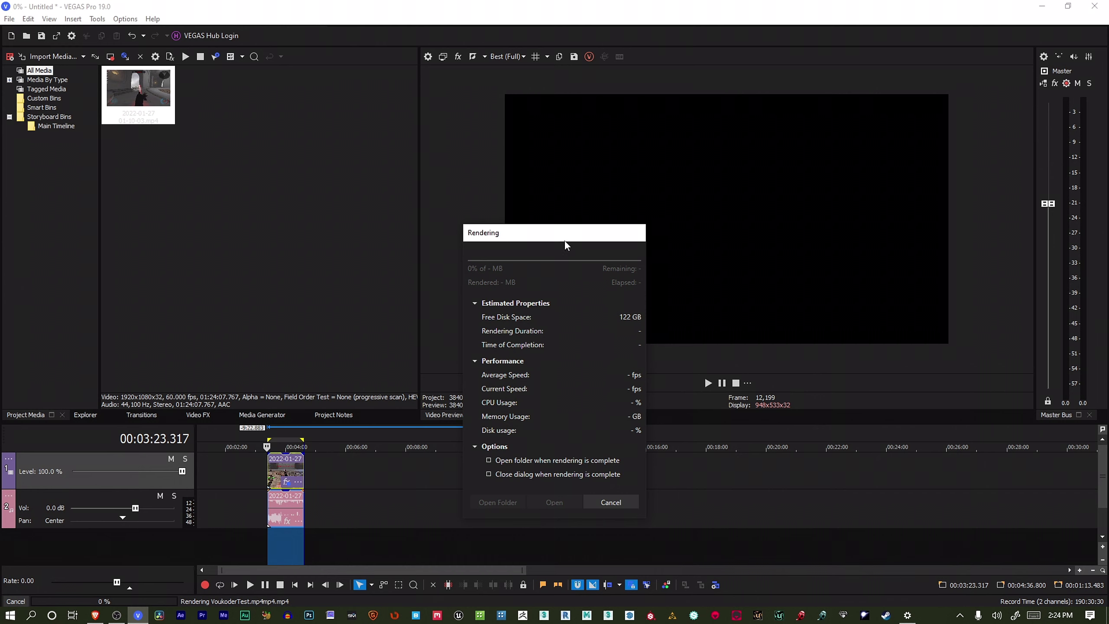
Open the finished render in the media player and watch it in full screen
{"action": "left_click_drag", "start_coordinate": [572, 238], "coordinate": [370, 131]}
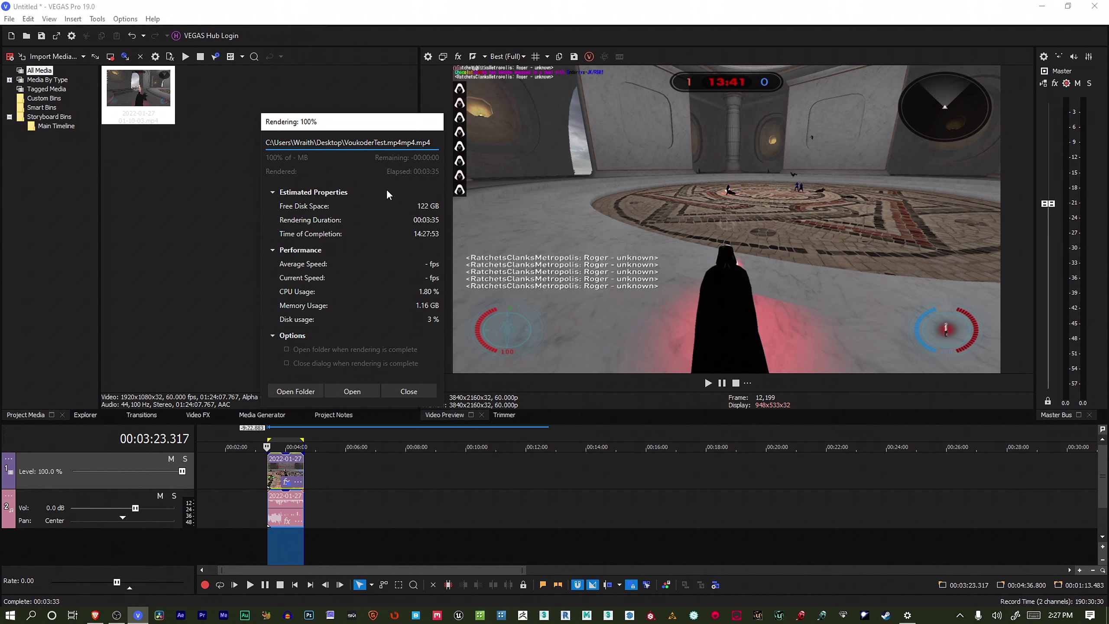
{"action": "left_click", "coordinate": [352, 391]}
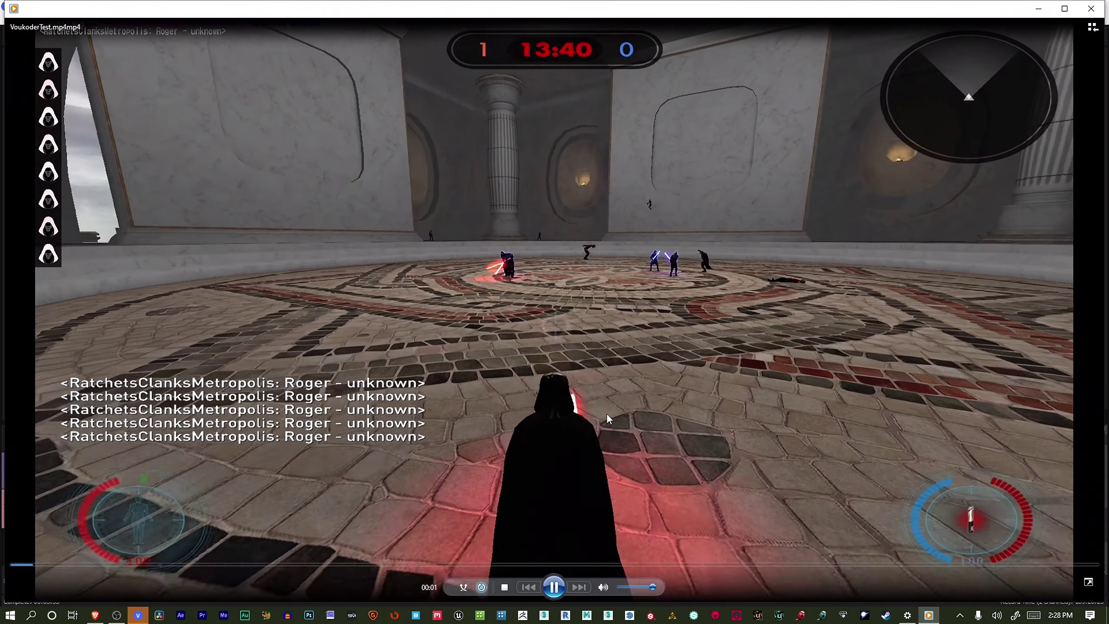
{"action": "double_click", "coordinate": [607, 413]}
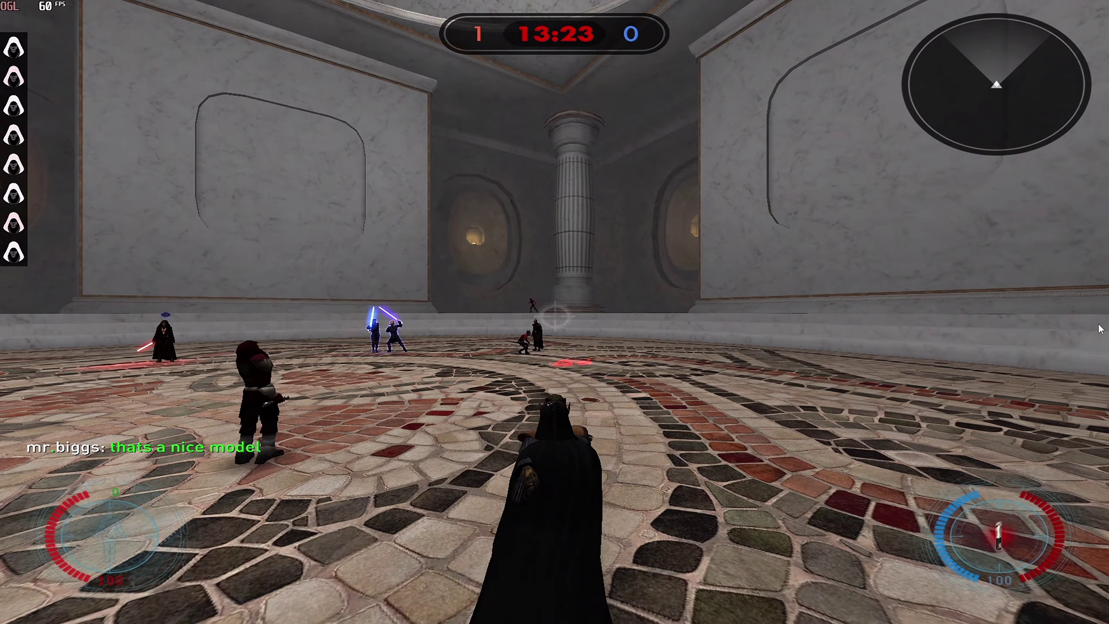
Watch the rest of the render at a lower playback volume and close the media player
{"action": "mouse_move", "coordinate": [743, 490]}
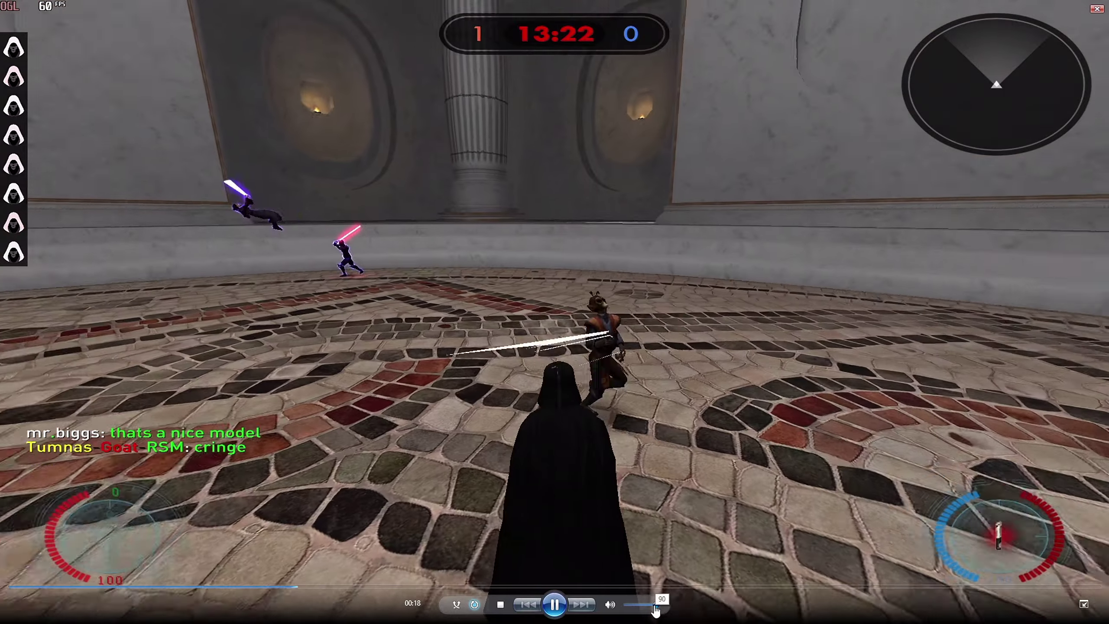
{"action": "left_click_drag", "start_coordinate": [660, 605], "coordinate": [637, 608]}
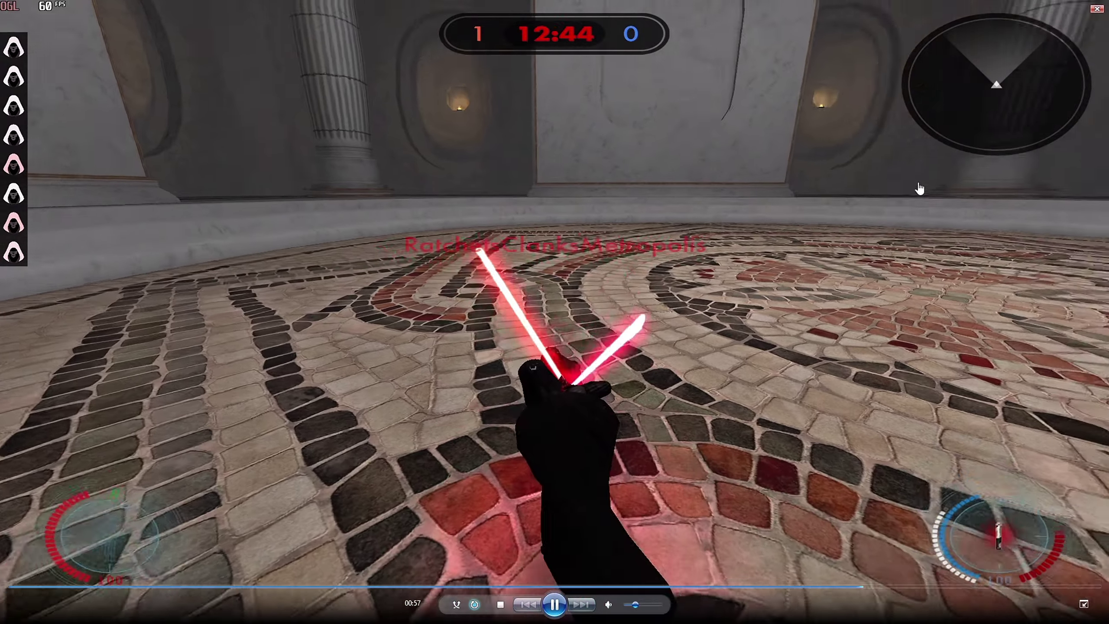
{"action": "double_click", "coordinate": [917, 181]}
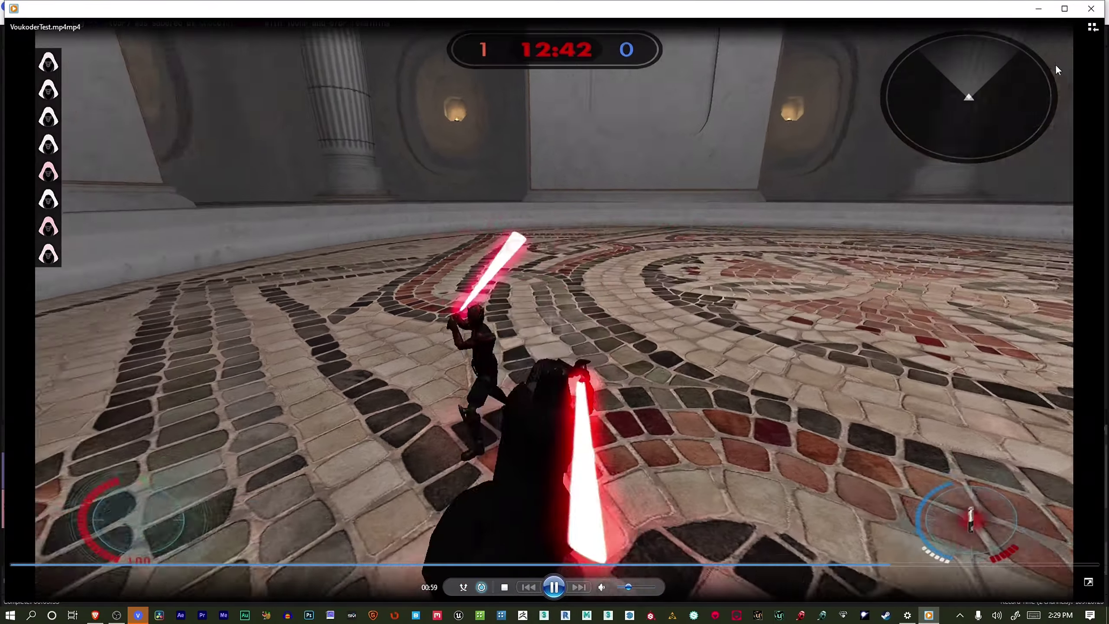
{"action": "key", "text": "alt+F4"}
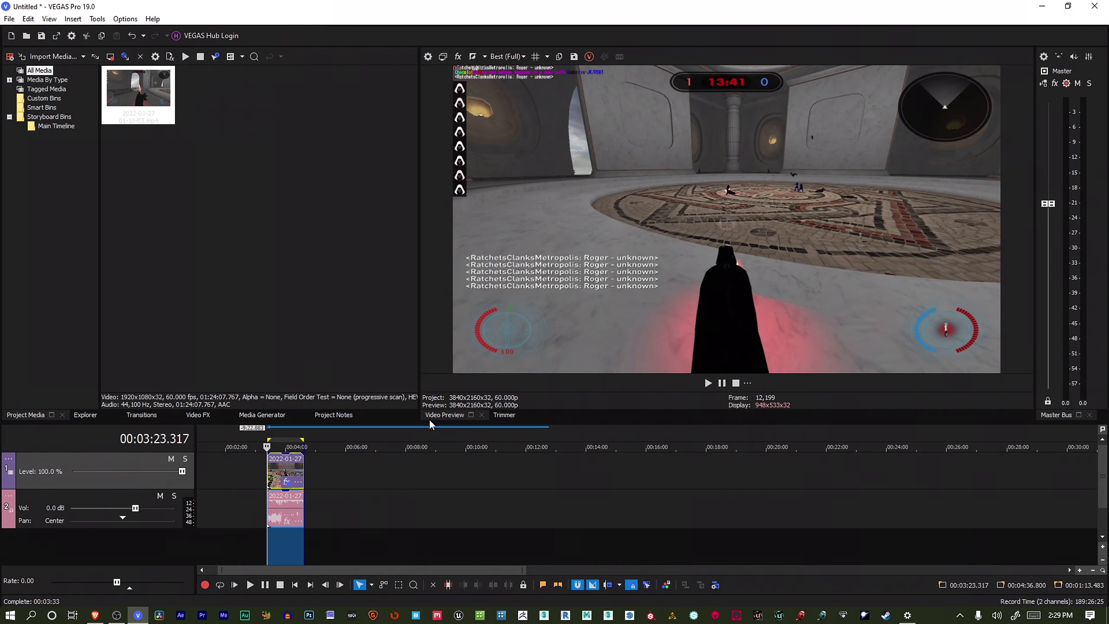
Open the project properties and load the HD 1440p 60fps YouTube 2022 template
{"action": "left_click", "coordinate": [428, 56]}
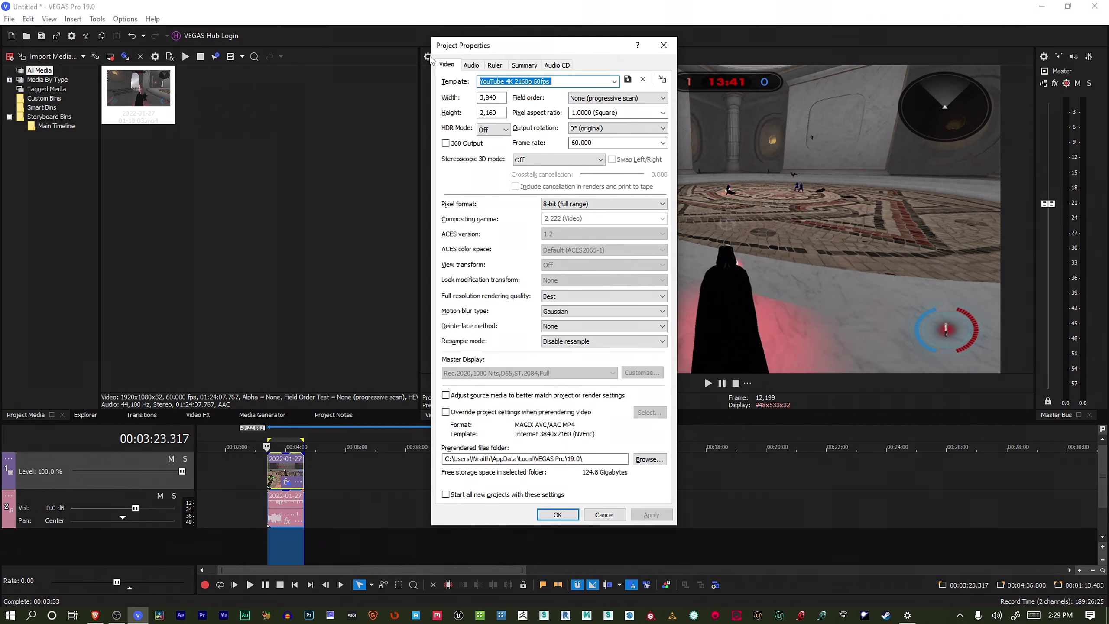
{"action": "left_click", "coordinate": [615, 82]}
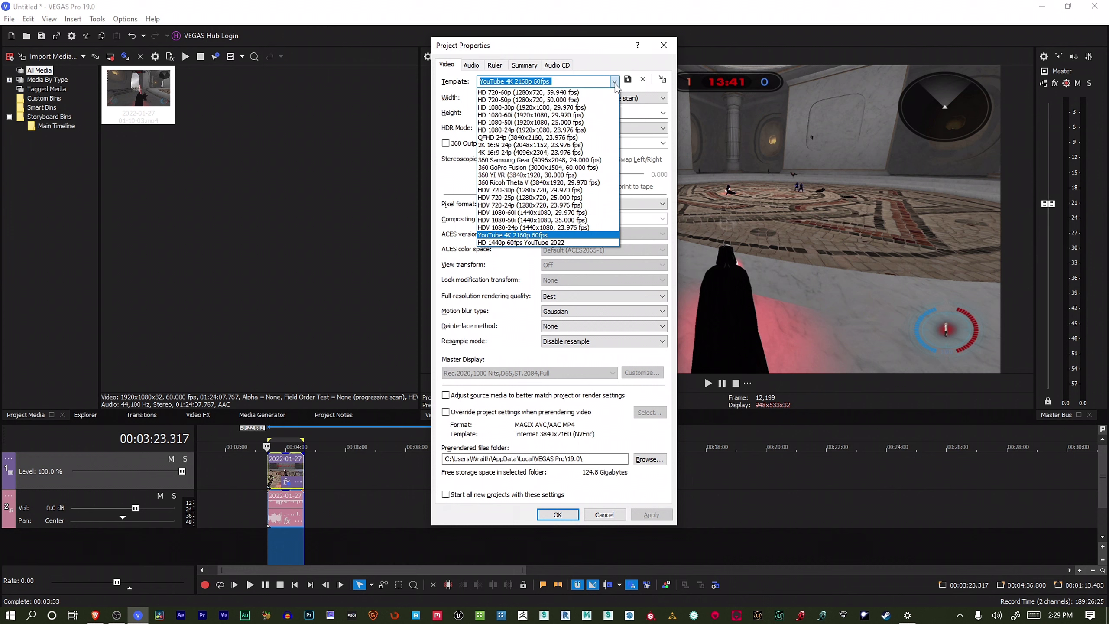
{"action": "left_click", "coordinate": [568, 242]}
Rename the project template as HD 1080p 60fps YouTube 2022
{"action": "left_click", "coordinate": [505, 80]}
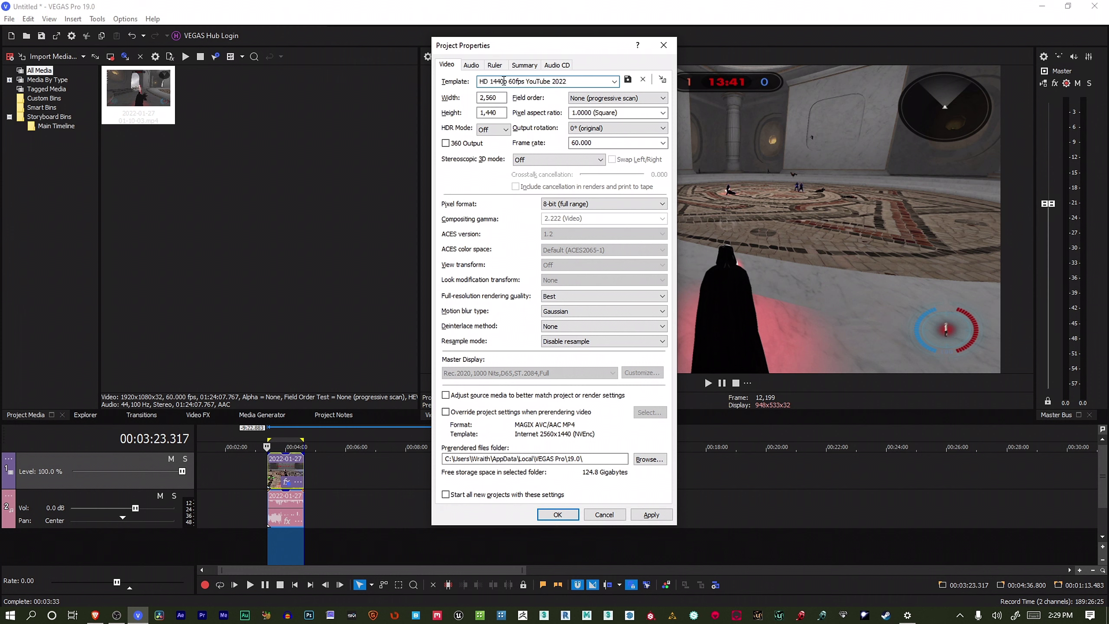
{"action": "key", "text": "BackSpace"}
{"action": "key", "text": "BackSpace"}
{"action": "key", "text": "BackSpace"}
{"action": "type", "text": "080"}
{"action": "key", "text": "Tab"}
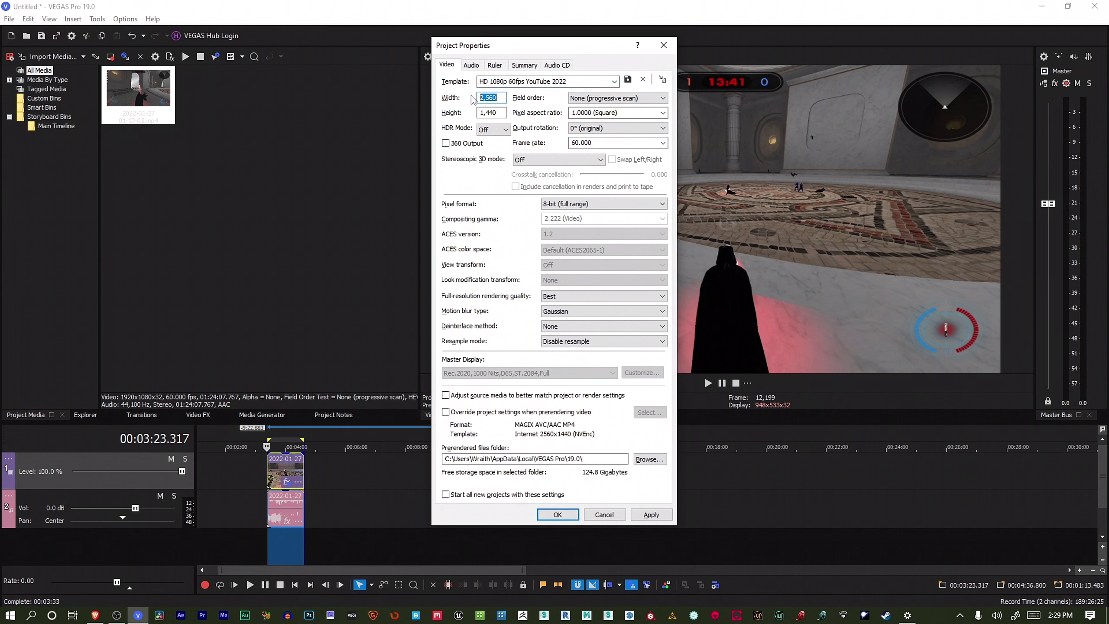
Set the project frame size to 1920 by 1080 and name the template YouTube 1K 60fps
{"action": "type", "text": "1920"}
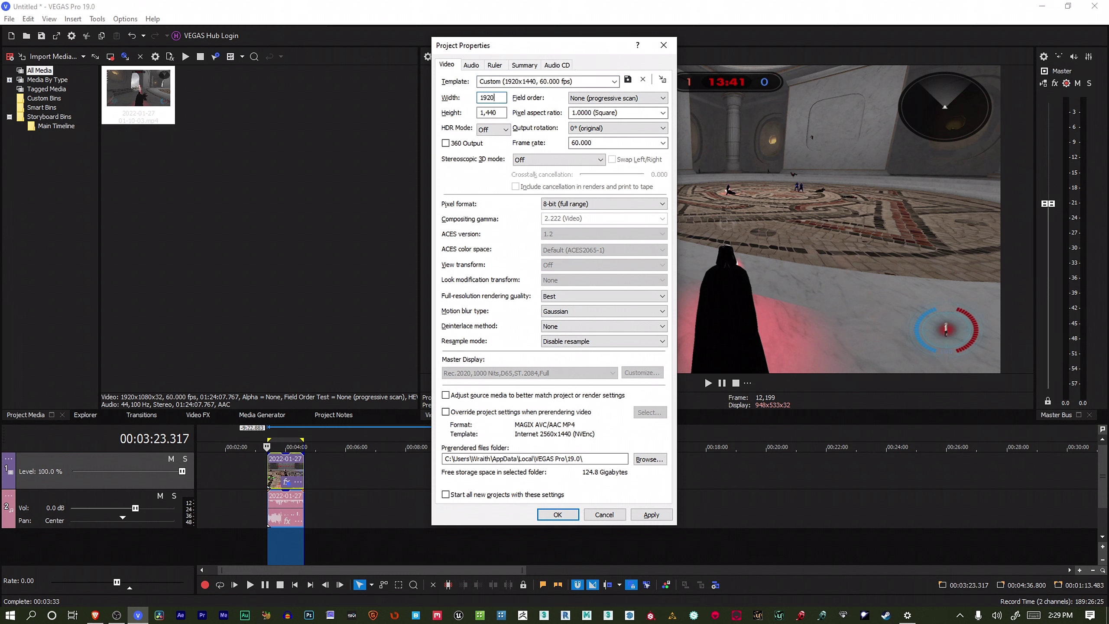
{"action": "left_click", "coordinate": [499, 111]}
{"action": "key", "text": "Tab"}
{"action": "type", "text": "1080"}
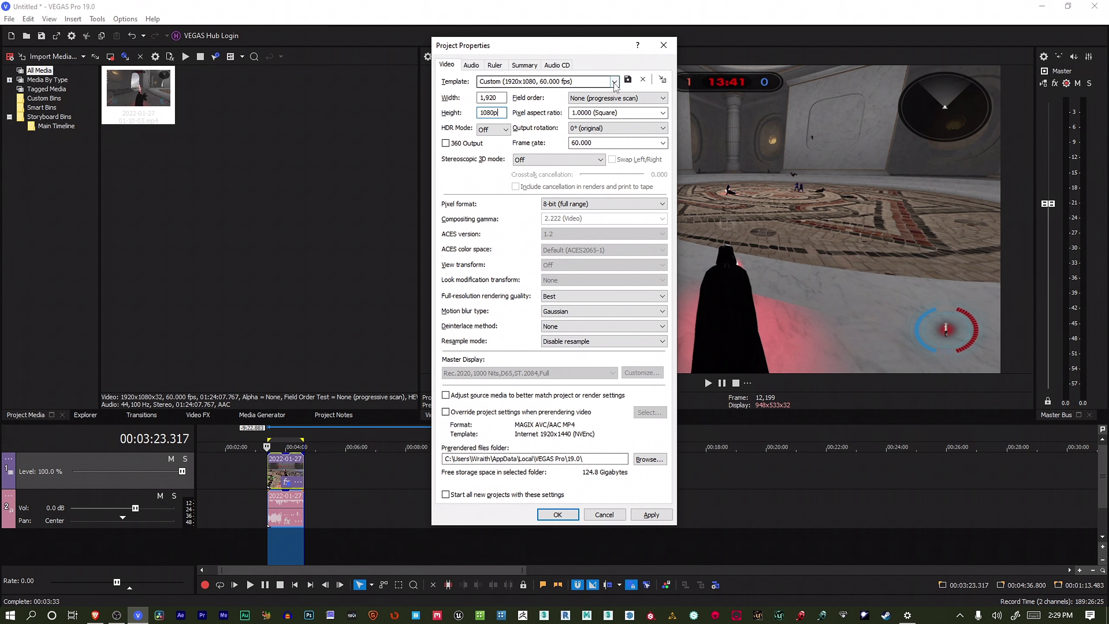
{"action": "left_click", "coordinate": [583, 81]}
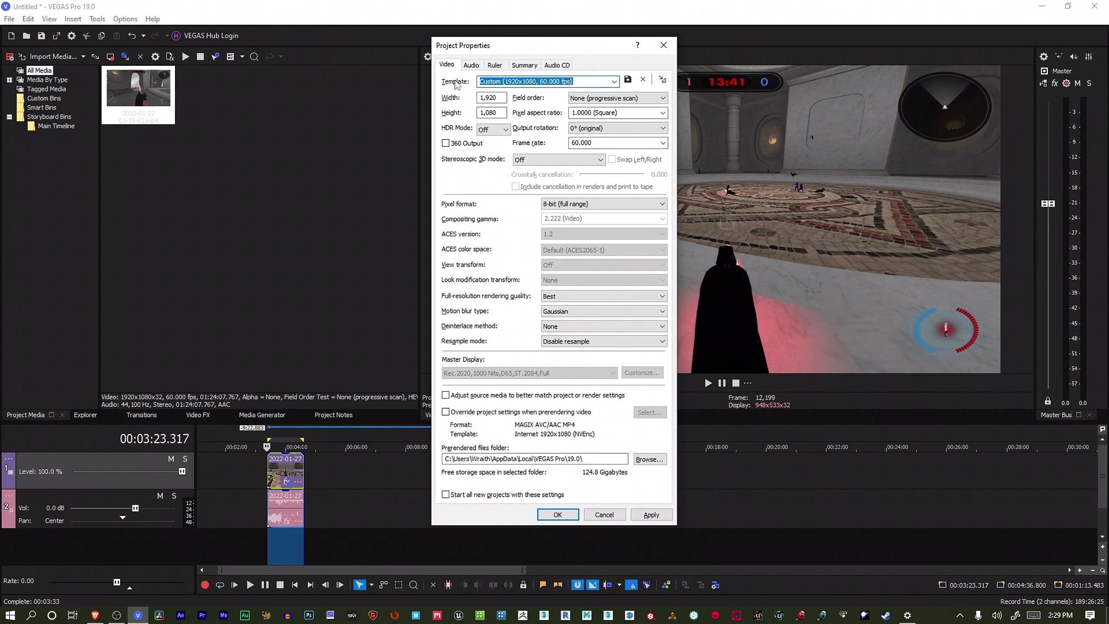
{"action": "type", "text": "YouTube 1K 60fps"}
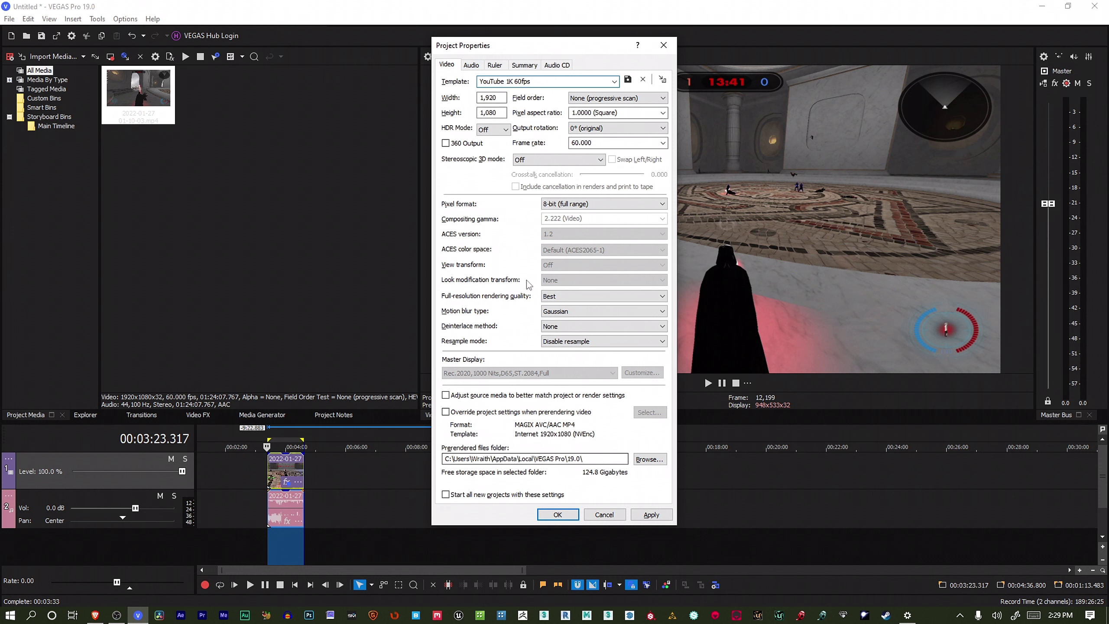
Check the pixel format choices, keep 8-bit (full range), and apply the project's video settings
{"action": "left_click", "coordinate": [551, 204]}
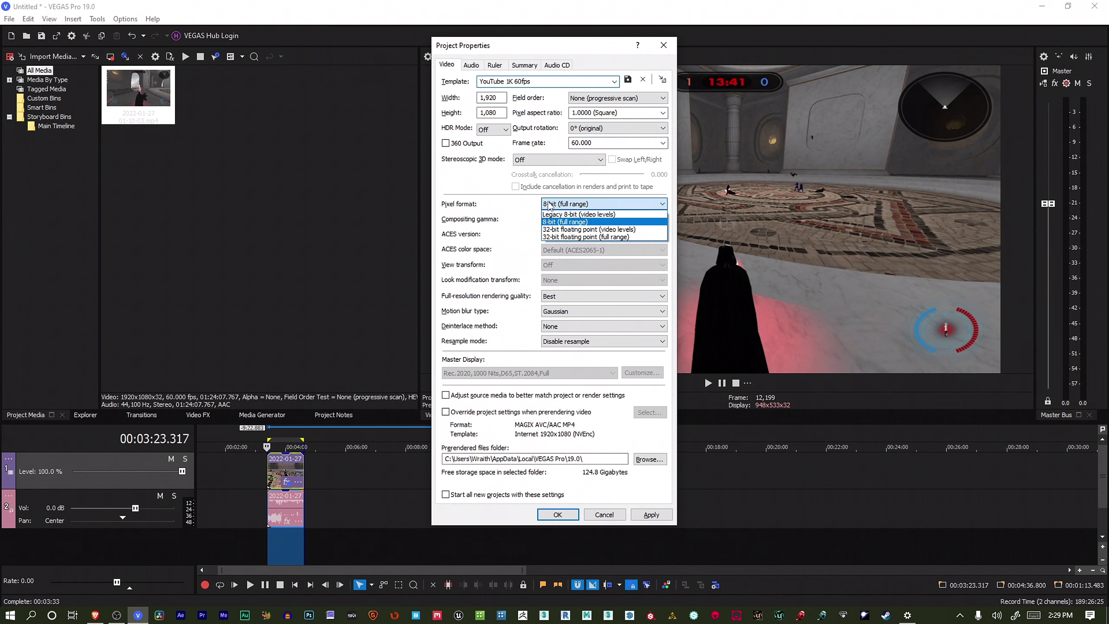
{"action": "left_click", "coordinate": [524, 202]}
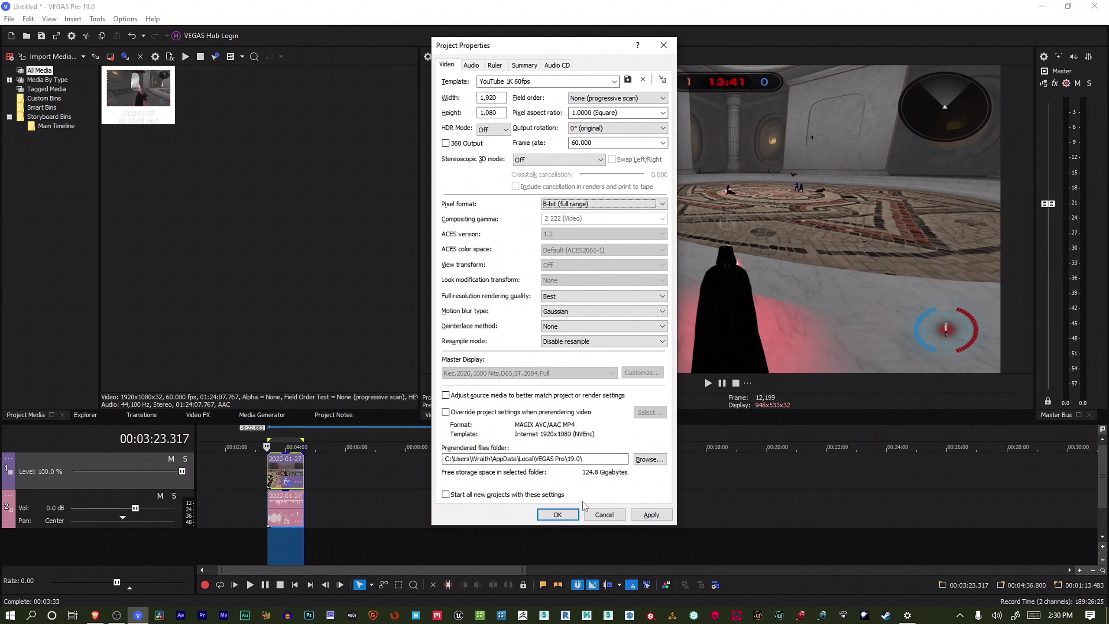
{"action": "left_click", "coordinate": [651, 514]}
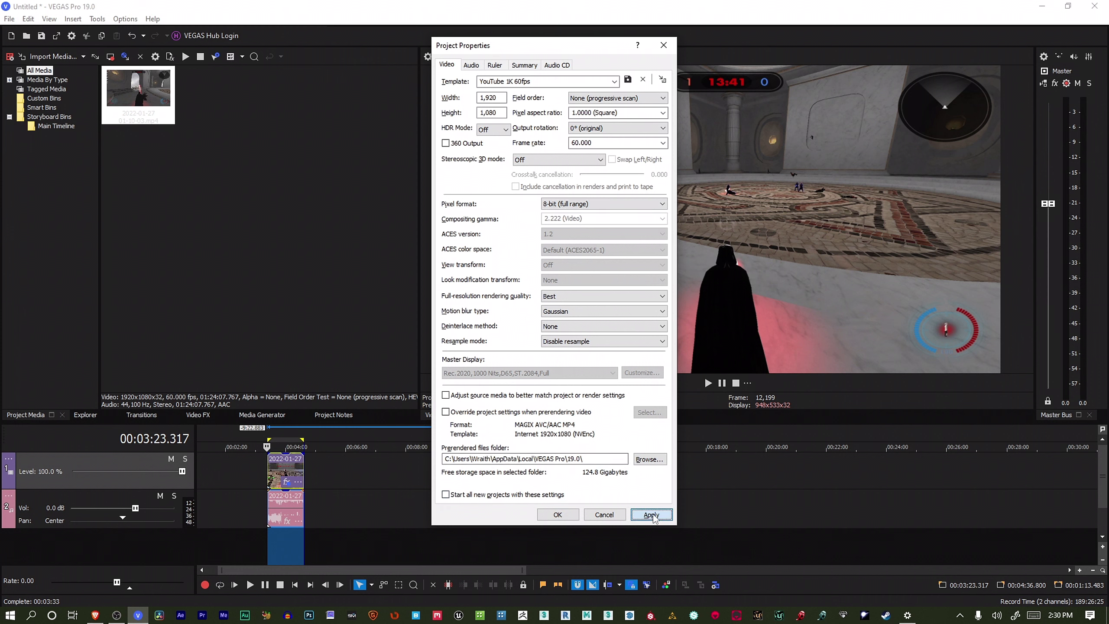
Review the project's audio and ruler settings and accept the project properties
{"action": "left_click", "coordinate": [471, 65]}
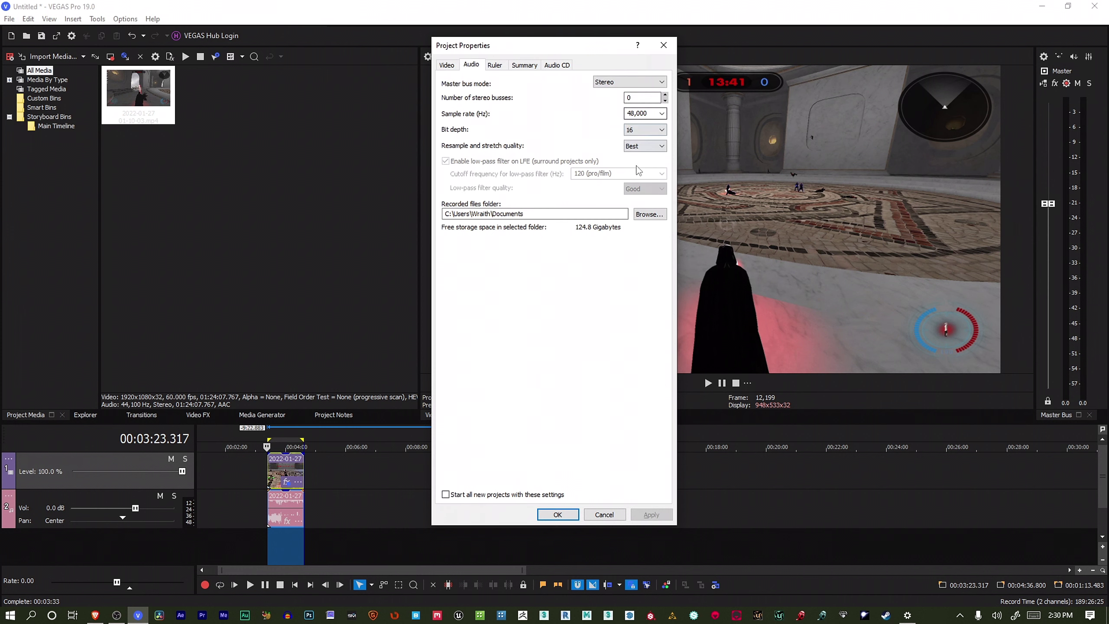
{"action": "left_click", "coordinate": [496, 66]}
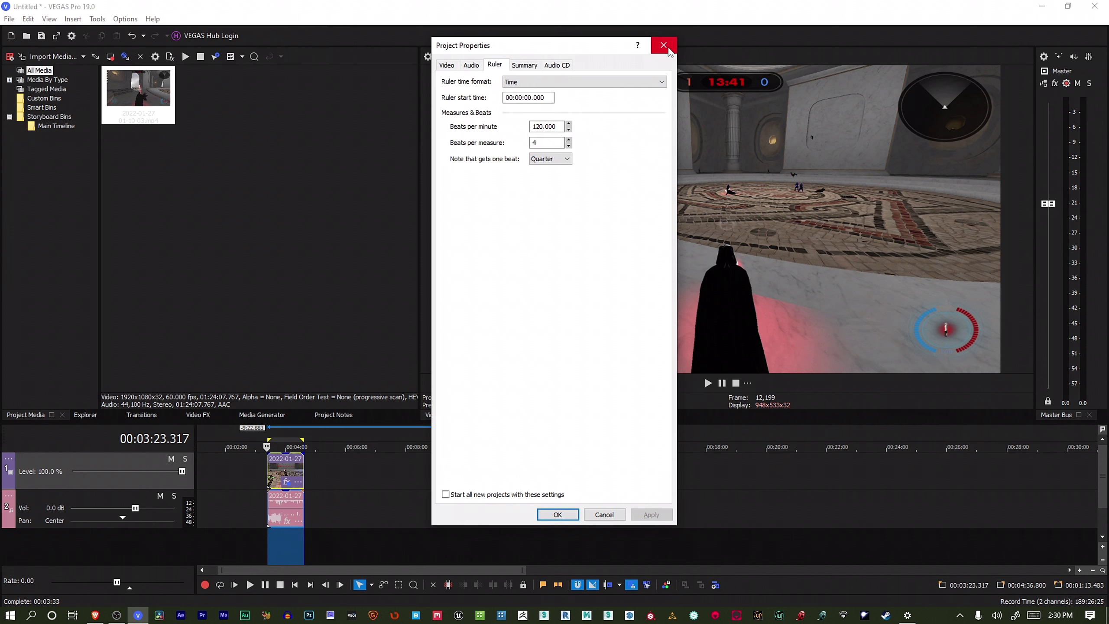
{"action": "left_click", "coordinate": [558, 514]}
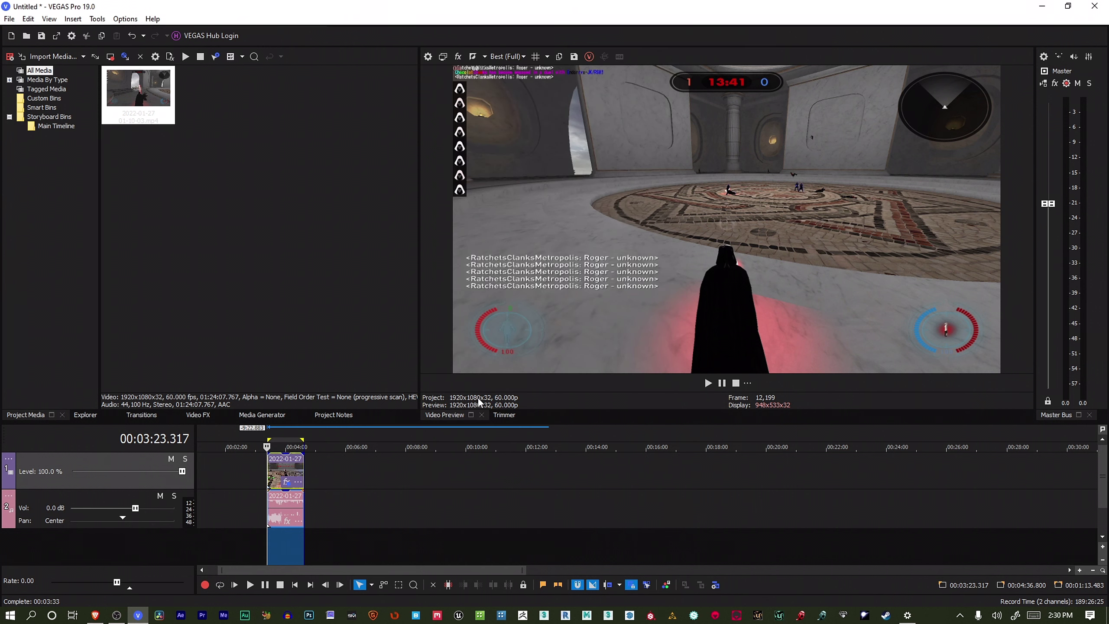
Remove all effects from the video event, including Smart Upscale and Brightness and Contrast, and close its effects window
{"action": "left_click", "coordinate": [286, 482]}
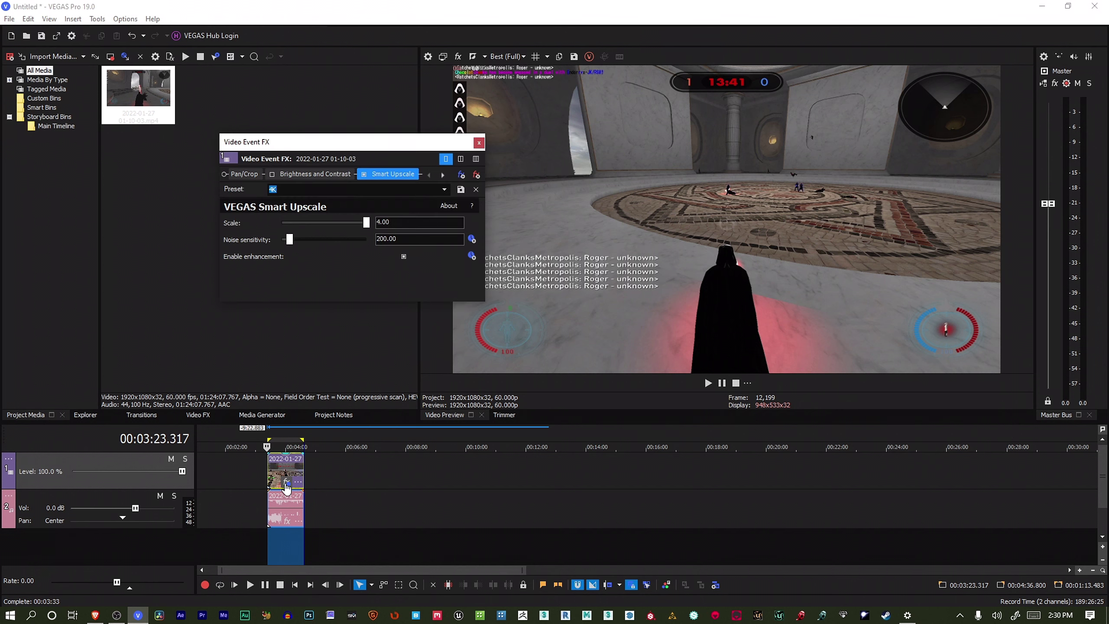
{"action": "left_click", "coordinate": [476, 175]}
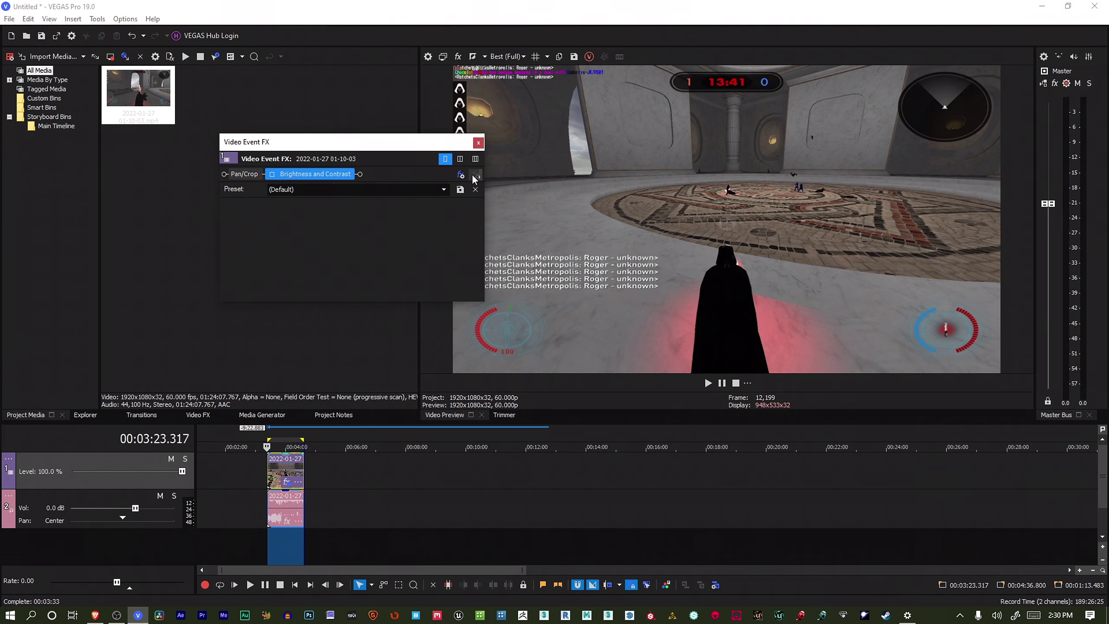
{"action": "left_click", "coordinate": [473, 176]}
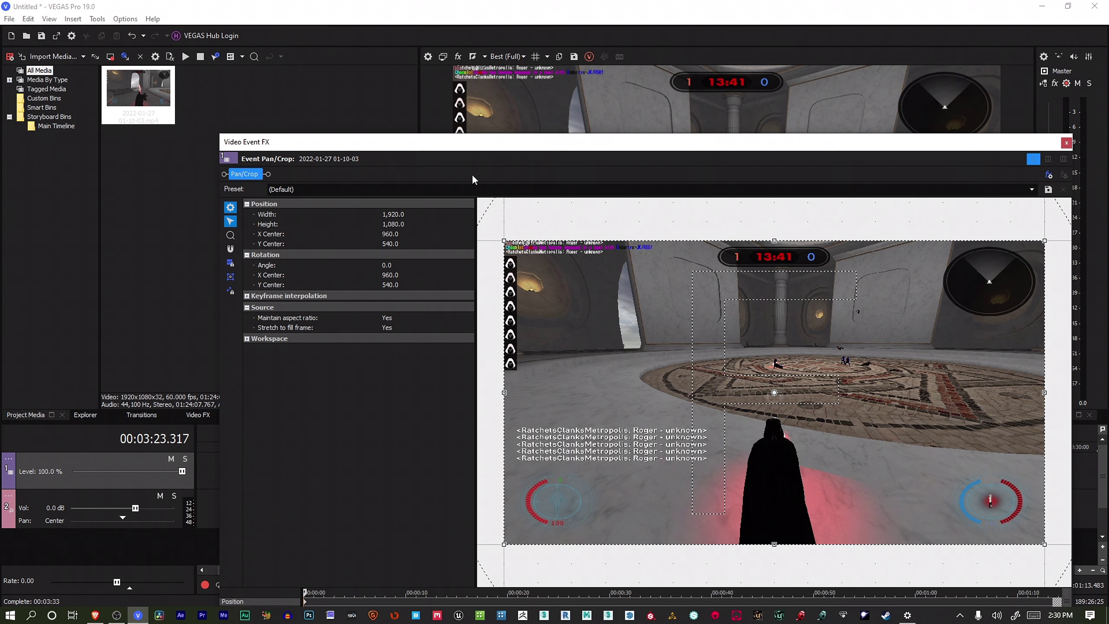
{"action": "left_click", "coordinate": [1066, 143]}
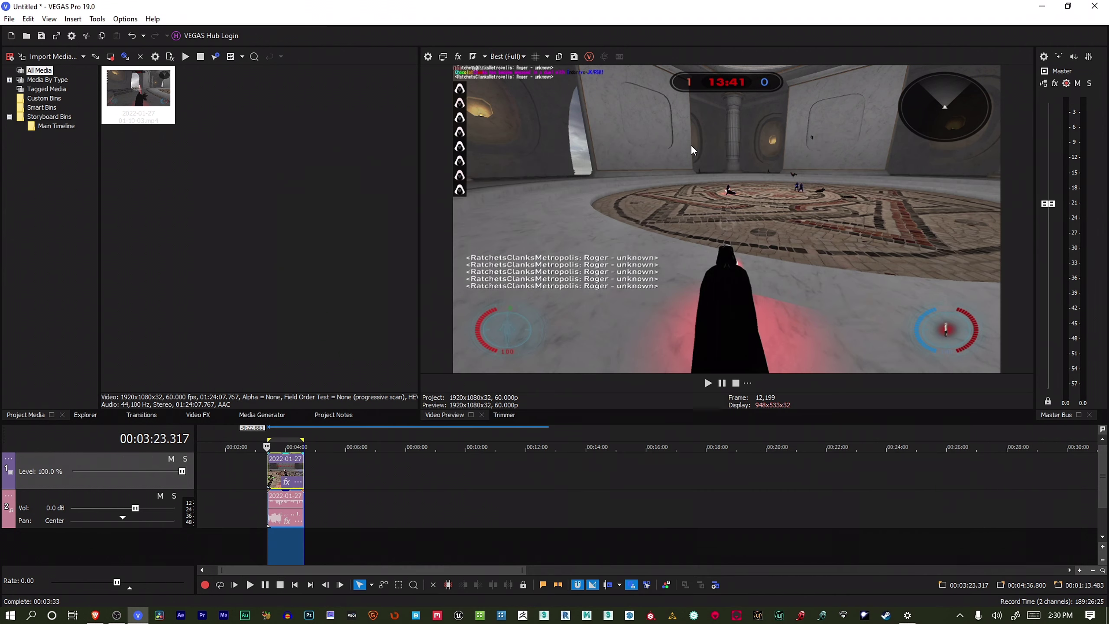
Open the Voukoder 4K 60fps 100K Slow VBR HEVC NVENC render template for customizing, with HEVC (NVIDIA NVENC) as its codec
{"action": "left_click", "coordinate": [9, 19]}
{"action": "left_click", "coordinate": [44, 120]}
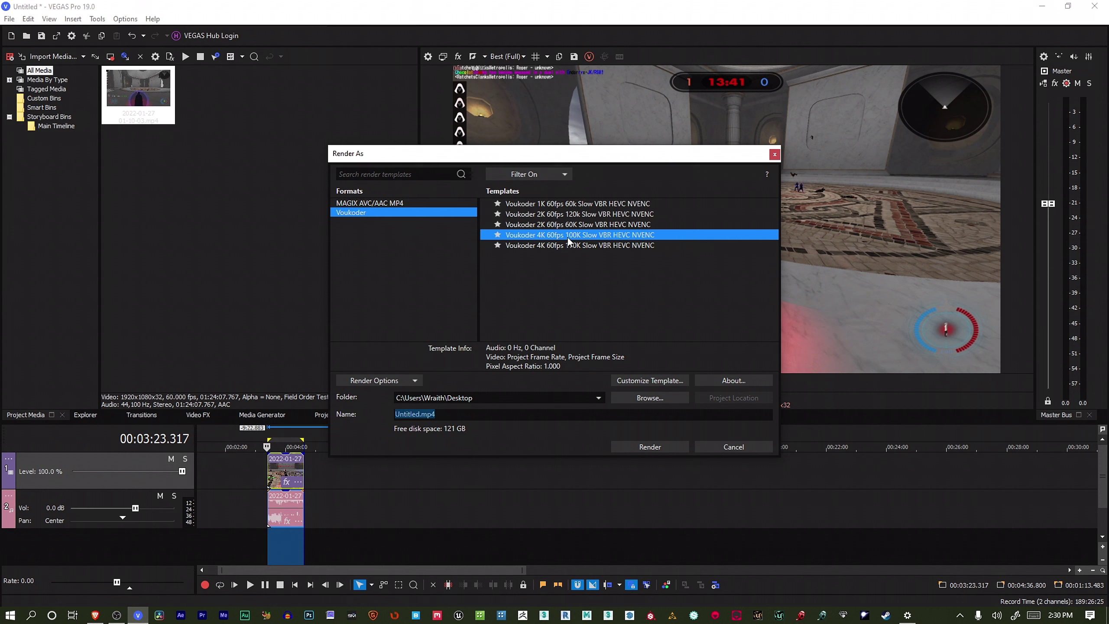
{"action": "left_click", "coordinate": [633, 382]}
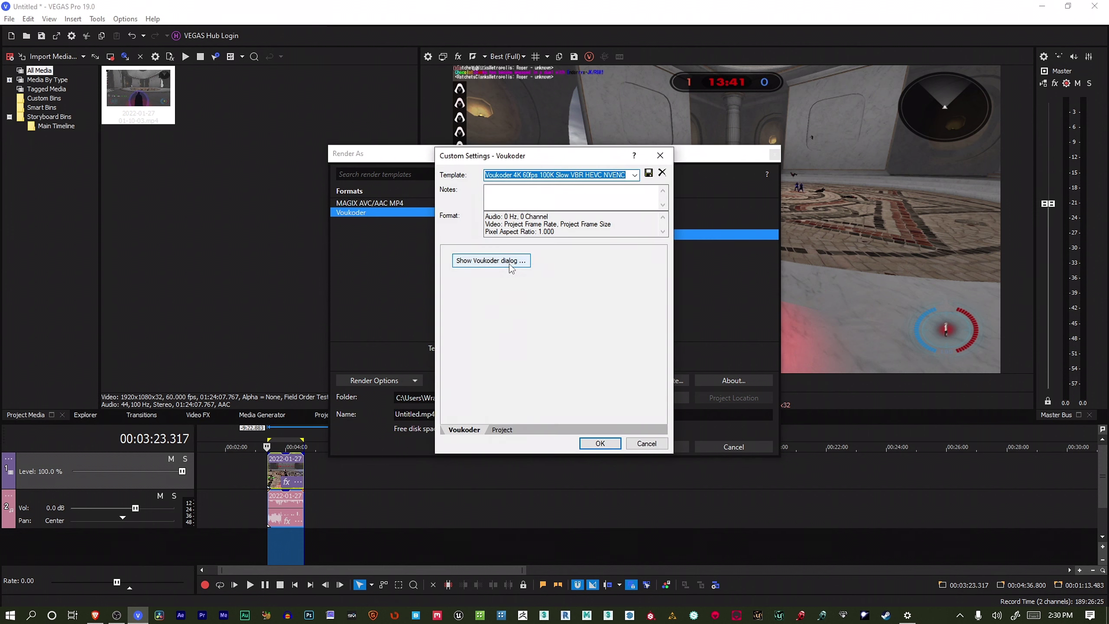
{"action": "left_click", "coordinate": [509, 263]}
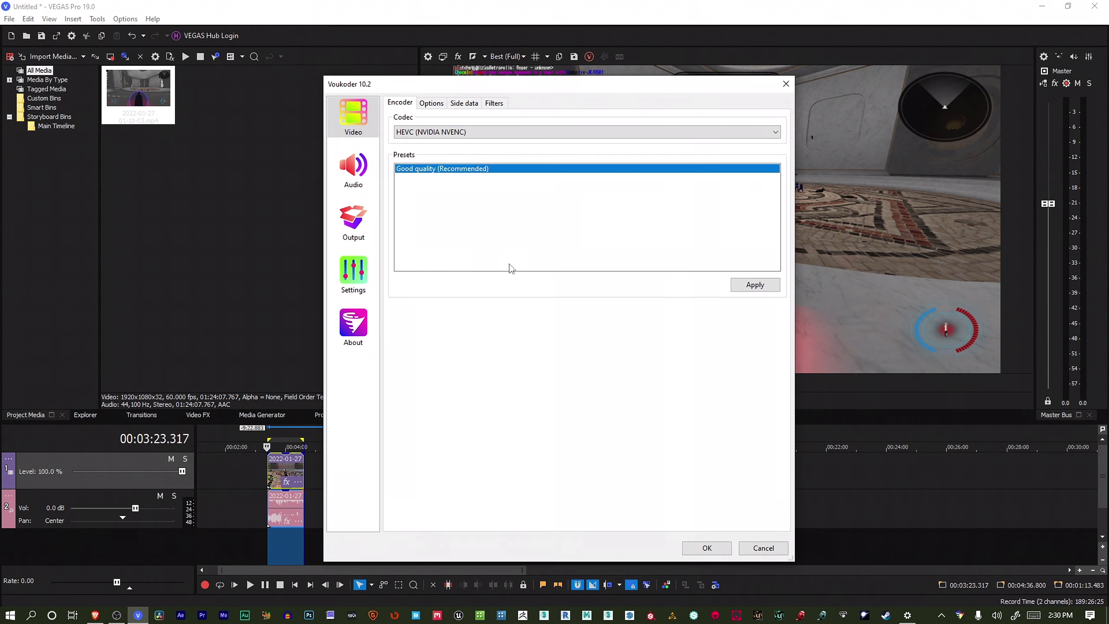
{"action": "left_click", "coordinate": [434, 133]}
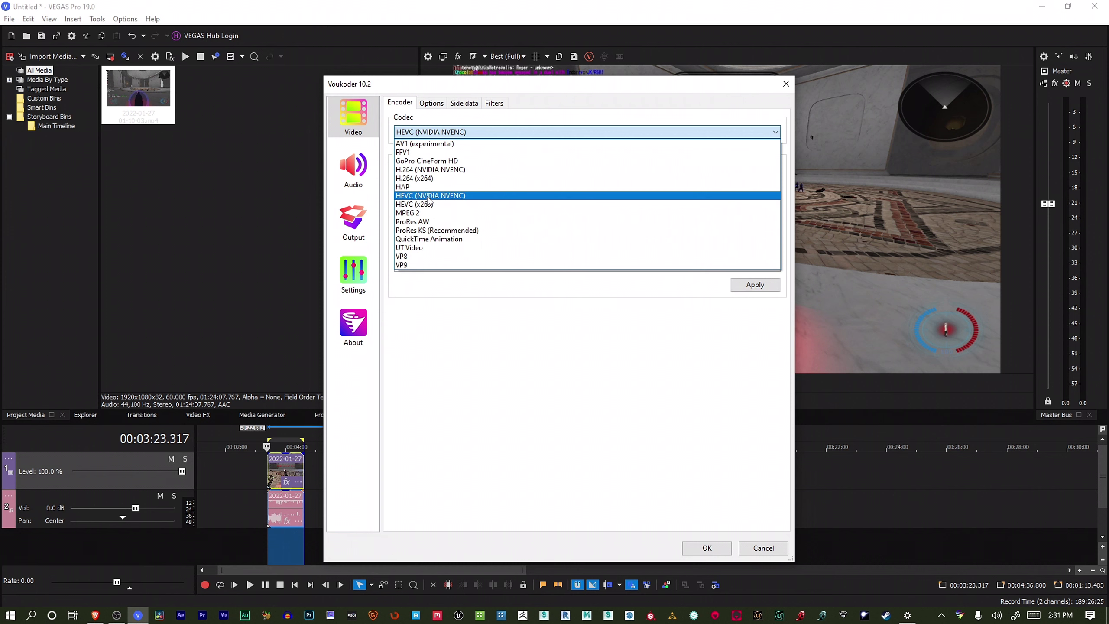
{"action": "left_click", "coordinate": [428, 196]}
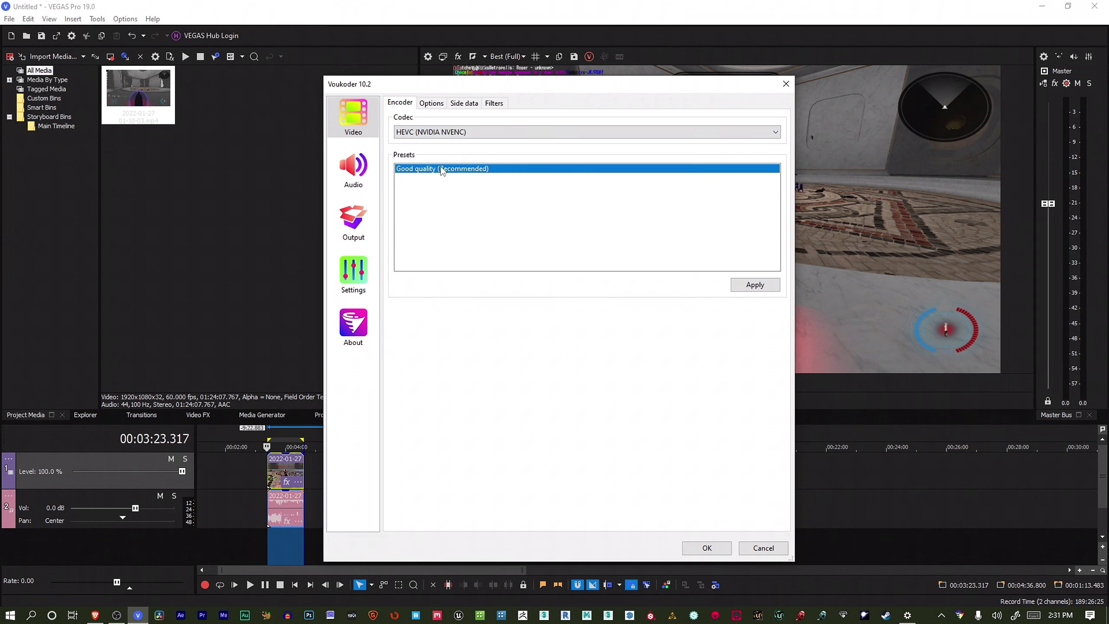
Set the encoder's bitrate, maximum bitrate and buffer size each to 40000 kbit
{"action": "left_click", "coordinate": [430, 104]}
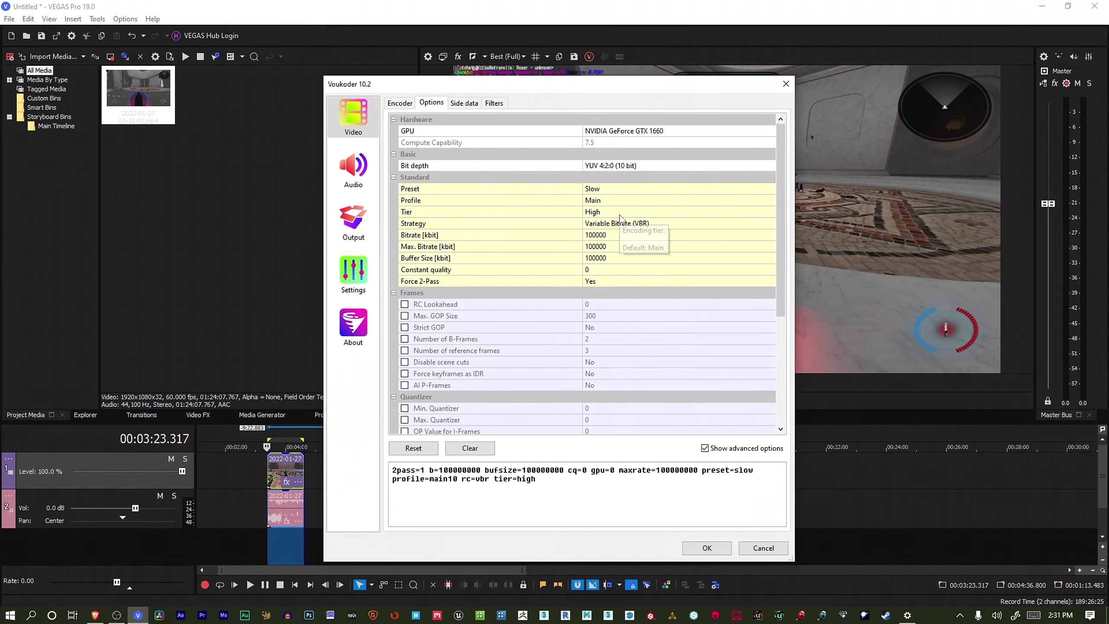
{"action": "left_click", "coordinate": [610, 235]}
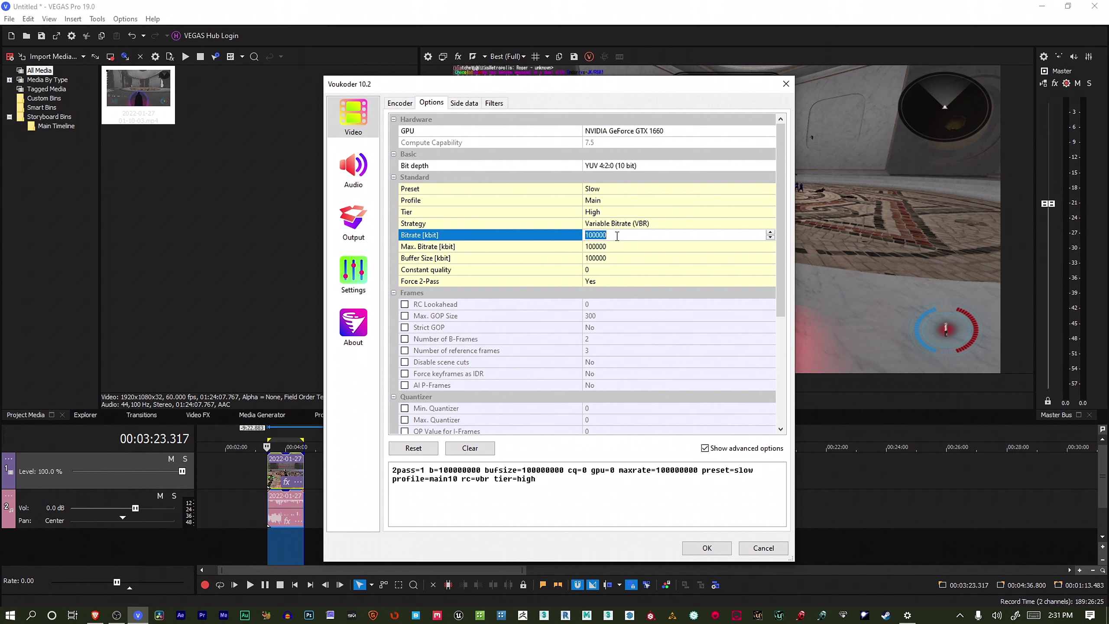
{"action": "type", "text": "40000"}
{"action": "left_click", "coordinate": [624, 247]}
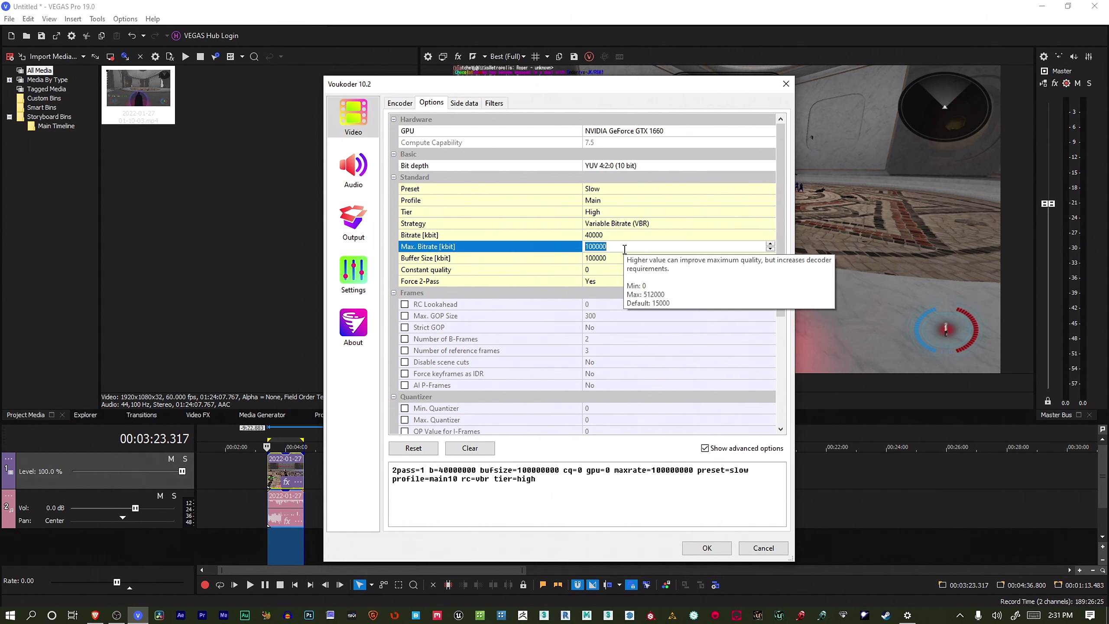
{"action": "type", "text": "40000"}
{"action": "left_click", "coordinate": [618, 257]}
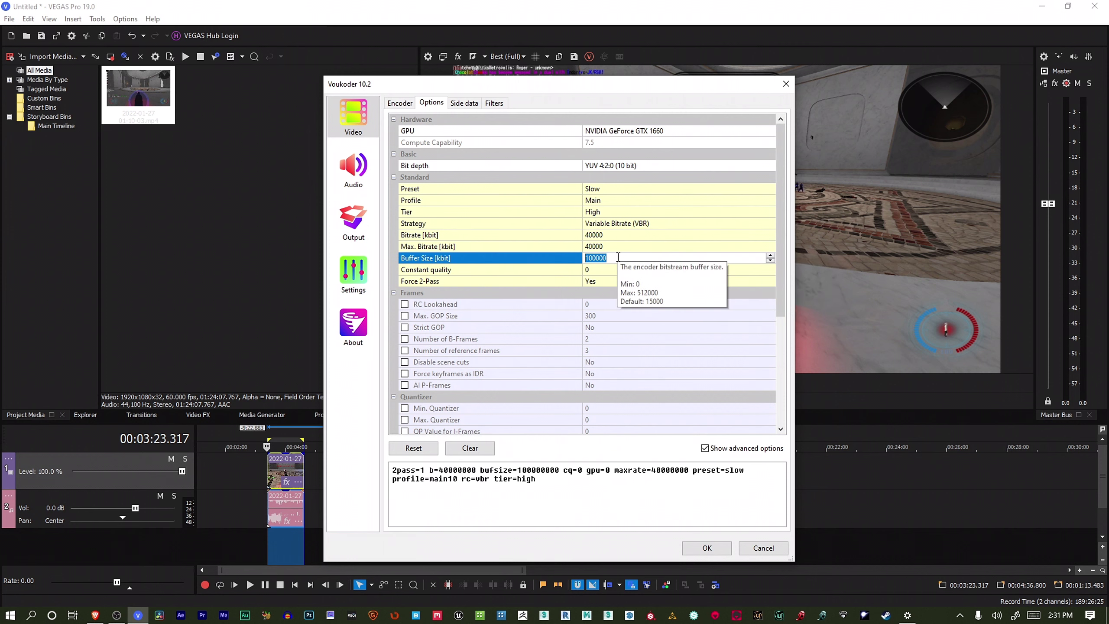
{"action": "type", "text": "40000"}
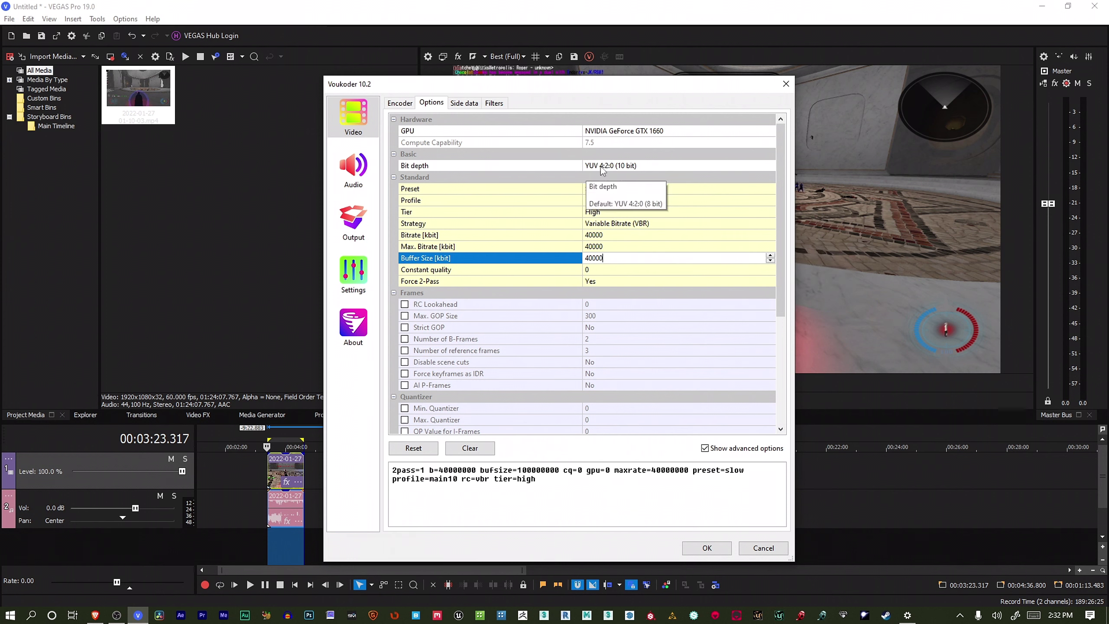
Review the encoder's bit depth choices, keep YUV 4:2:0 (10 bit), and examine the advanced frame and quantizer options
{"action": "left_click", "coordinate": [625, 168]}
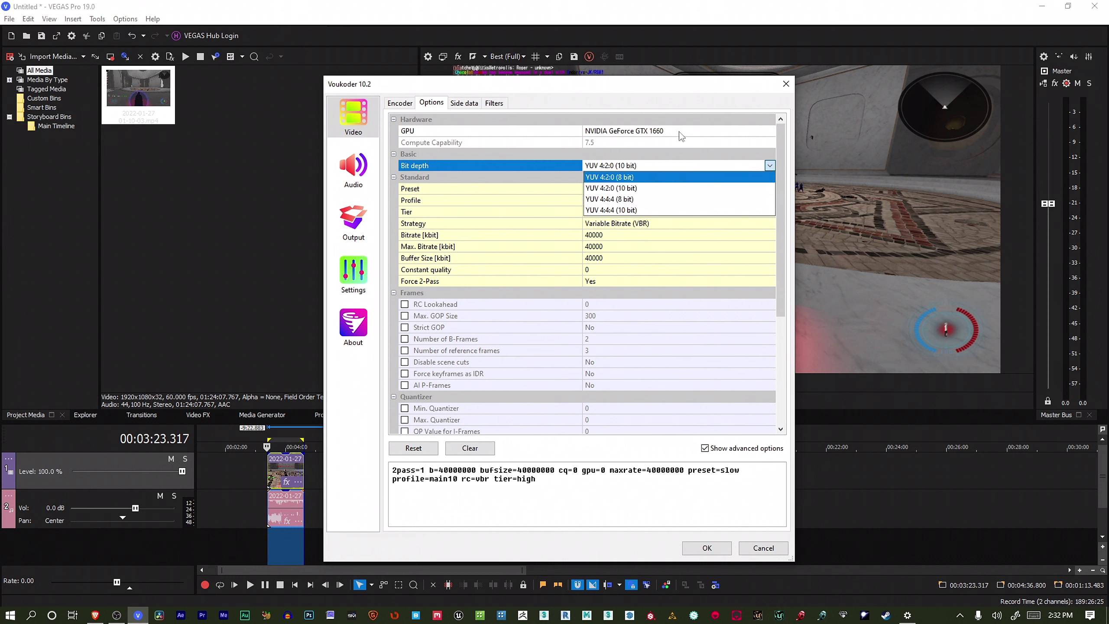
{"action": "left_click", "coordinate": [683, 90]}
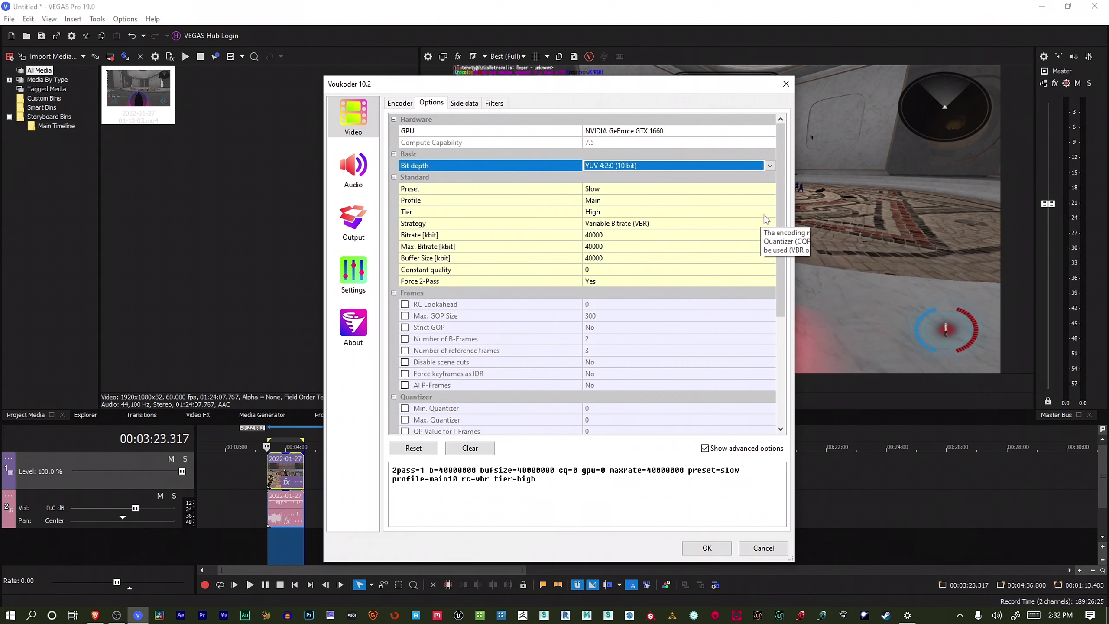
{"action": "scroll", "coordinate": [780, 196], "scroll_direction": "down", "scroll_amount": 5}
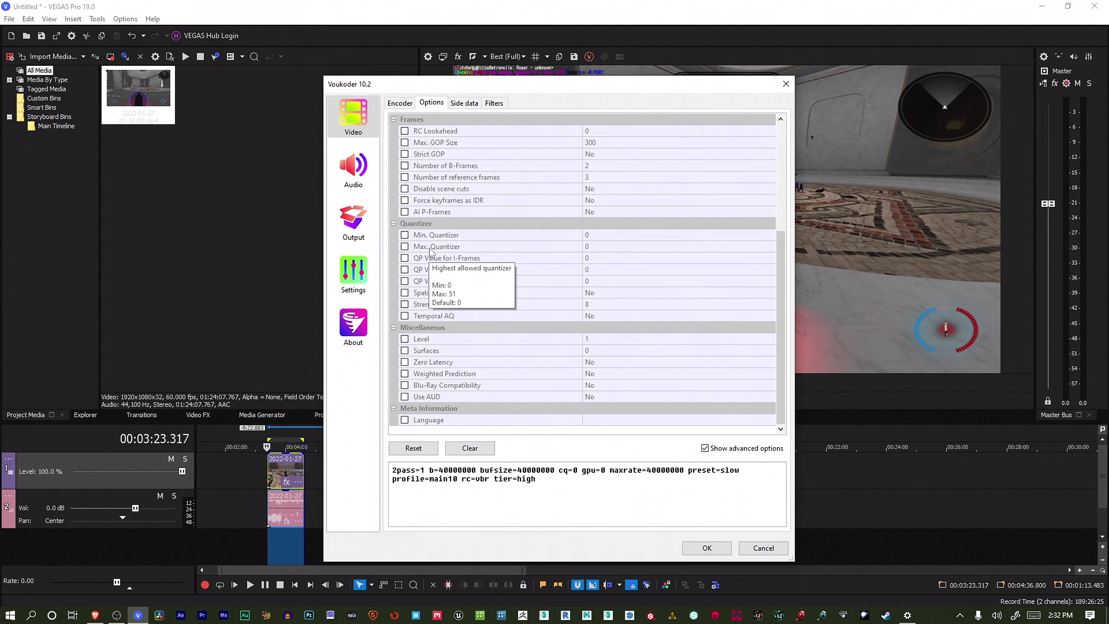
Check Voukoder's side data, filters, encoder, output and general settings, and accept the encoder configuration
{"action": "left_click", "coordinate": [456, 105]}
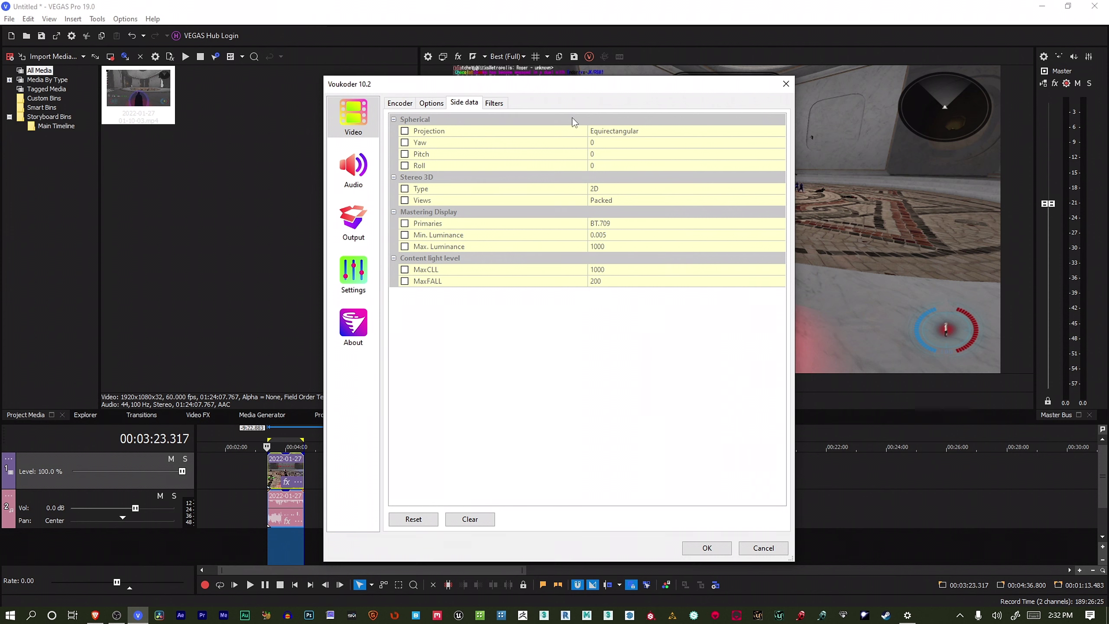
{"action": "left_click", "coordinate": [500, 104]}
{"action": "left_click", "coordinate": [406, 104]}
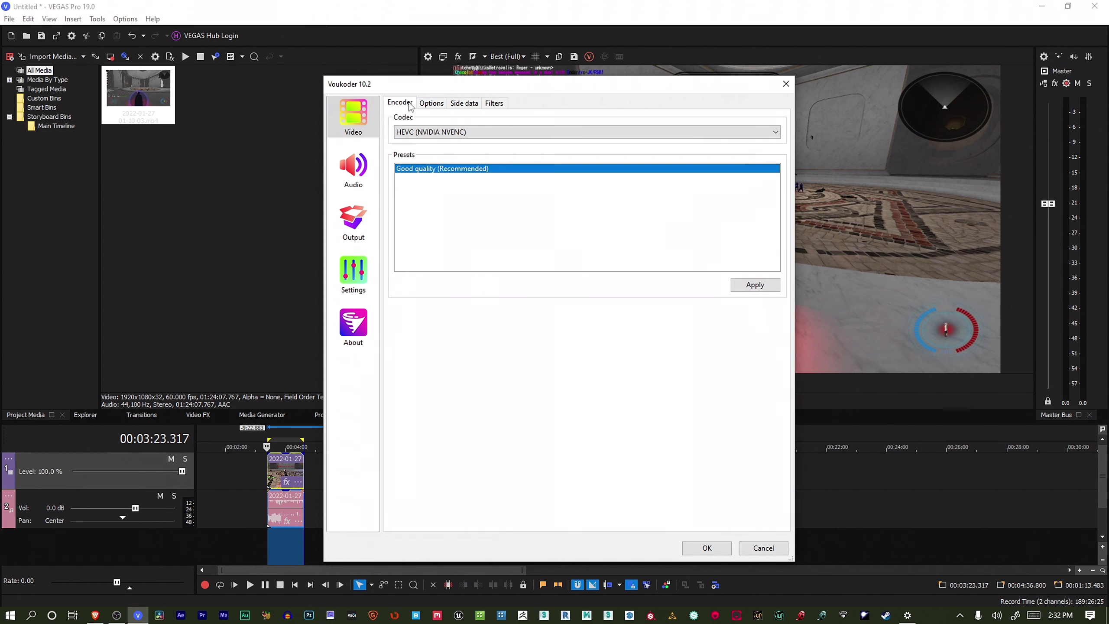
{"action": "left_click", "coordinate": [432, 105]}
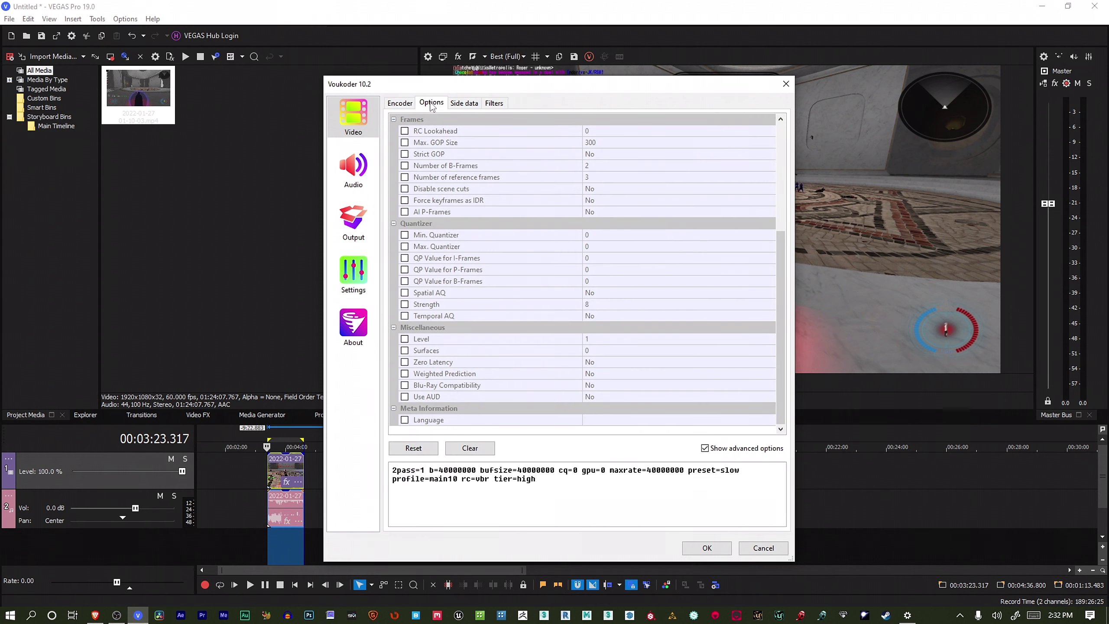
{"action": "left_click", "coordinate": [365, 223]}
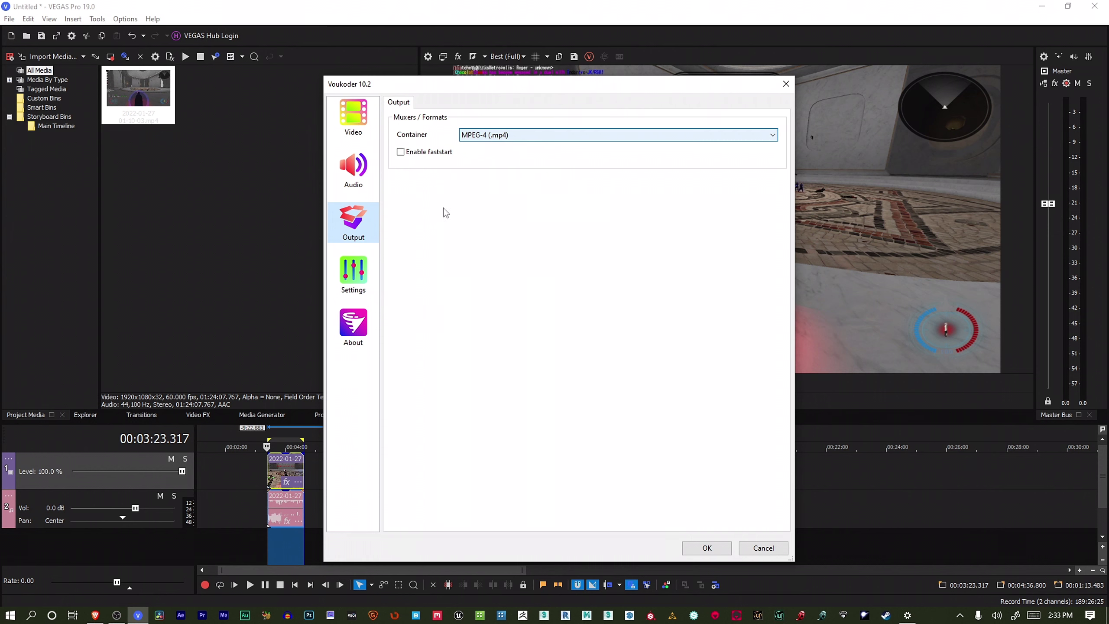
{"action": "left_click", "coordinate": [353, 273]}
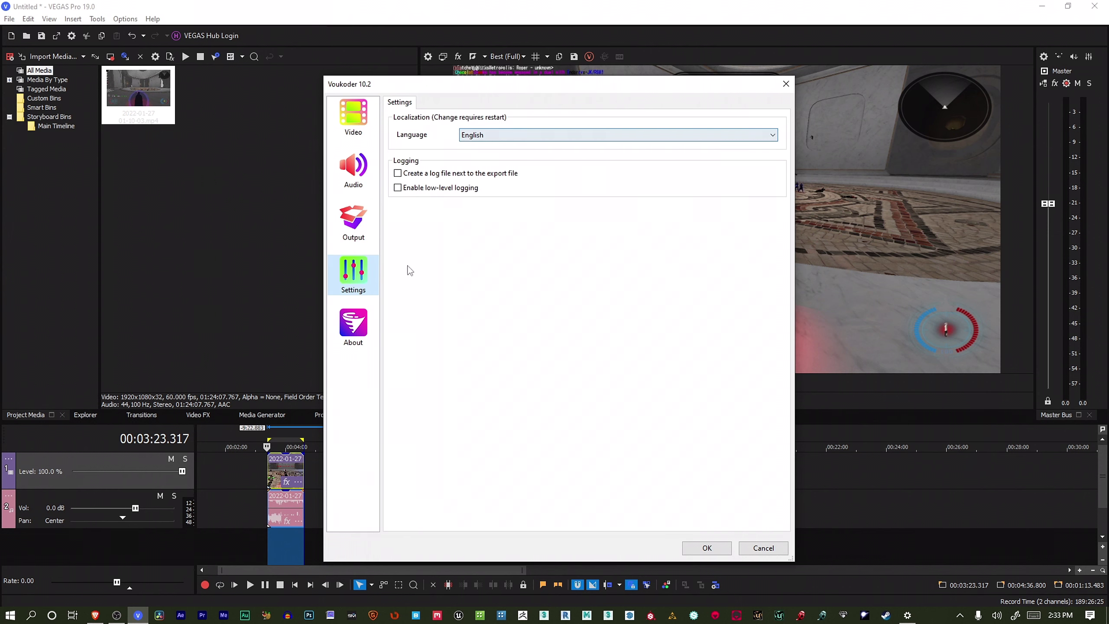
{"action": "left_click", "coordinate": [358, 125]}
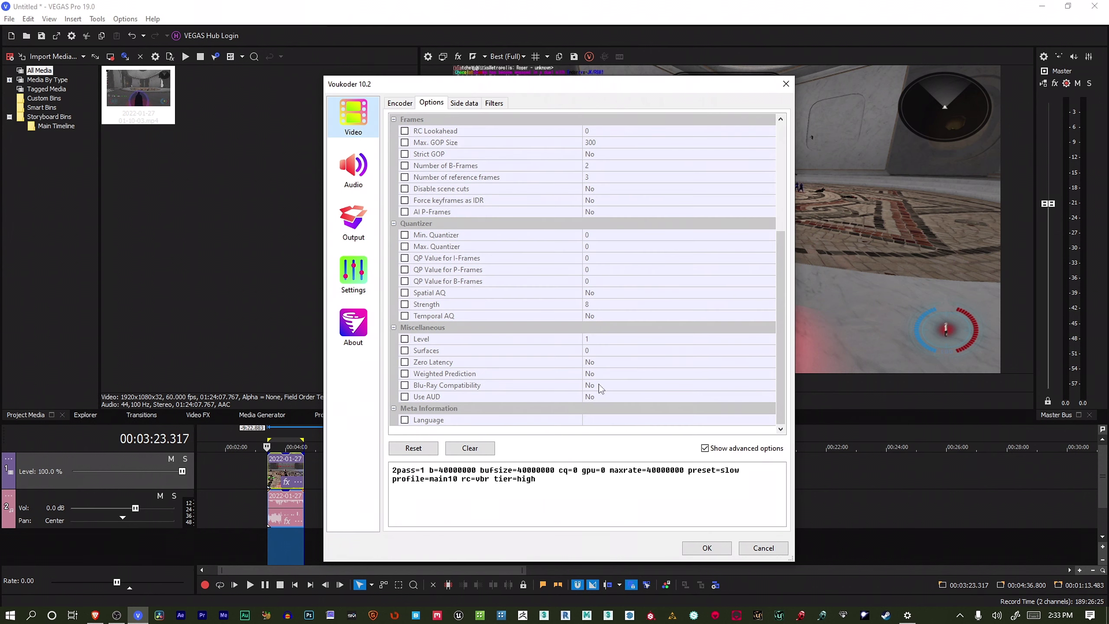
{"action": "left_click", "coordinate": [701, 547]}
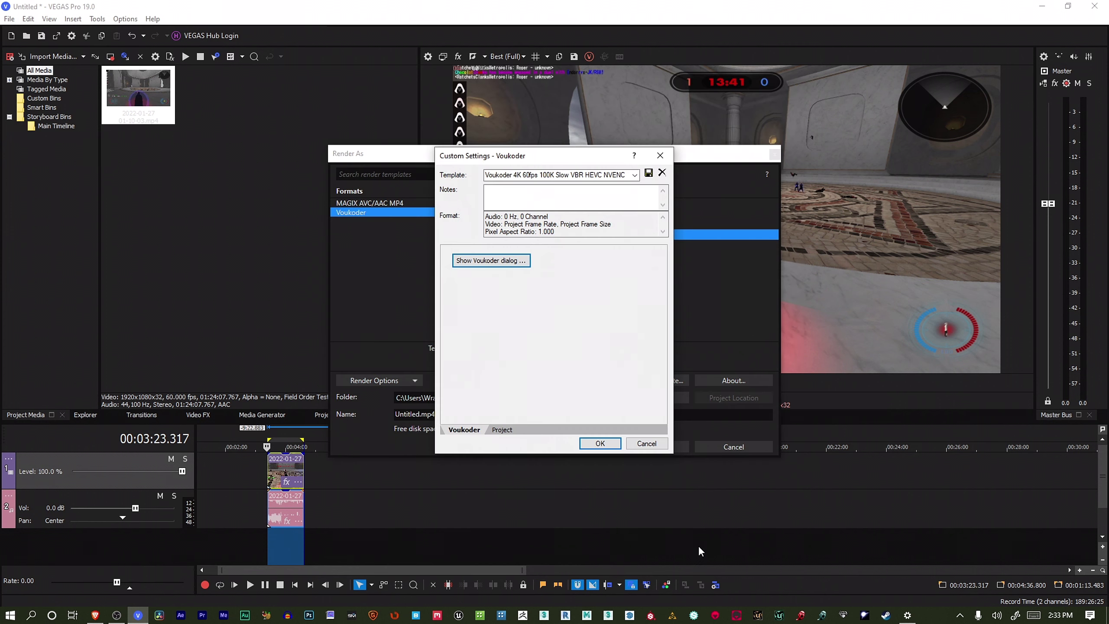
Save the customized render template as "Voukoder 1K 60fps 40K Slow VBR HEVC NVENC" and close its custom settings
{"action": "left_click", "coordinate": [518, 174]}
{"action": "left_click", "coordinate": [518, 174]}
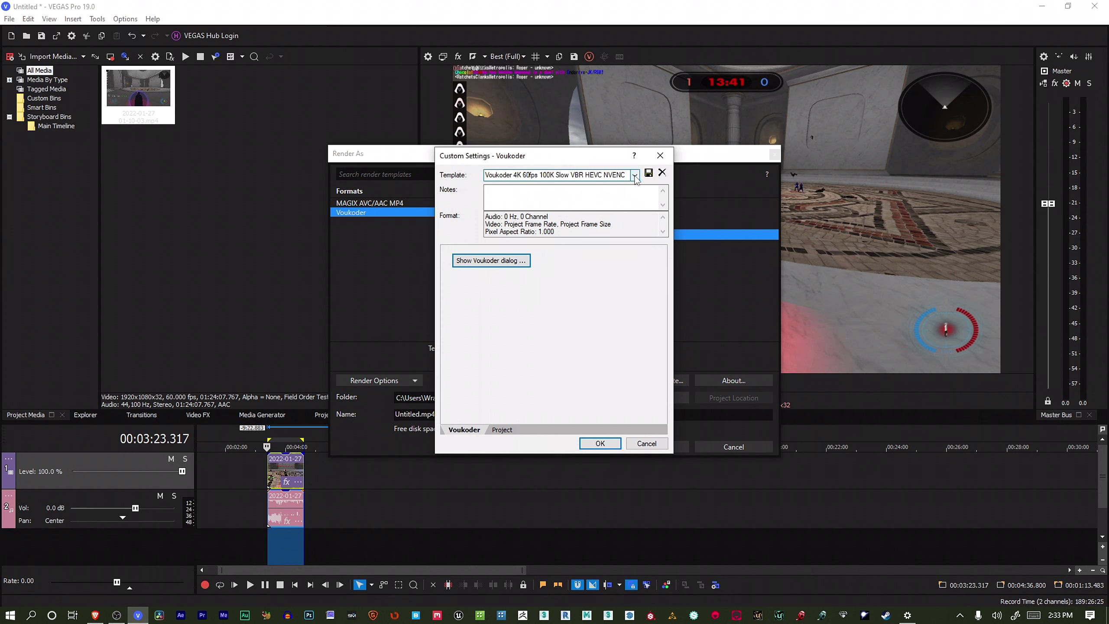
{"action": "key", "text": "BackSpace"}
{"action": "type", "text": "1"}
{"action": "key", "text": "BackSpace"}
{"action": "key", "text": "BackSpace"}
{"action": "key", "text": "BackSpace"}
{"action": "type", "text": "40"}
{"action": "left_click", "coordinate": [649, 173]}
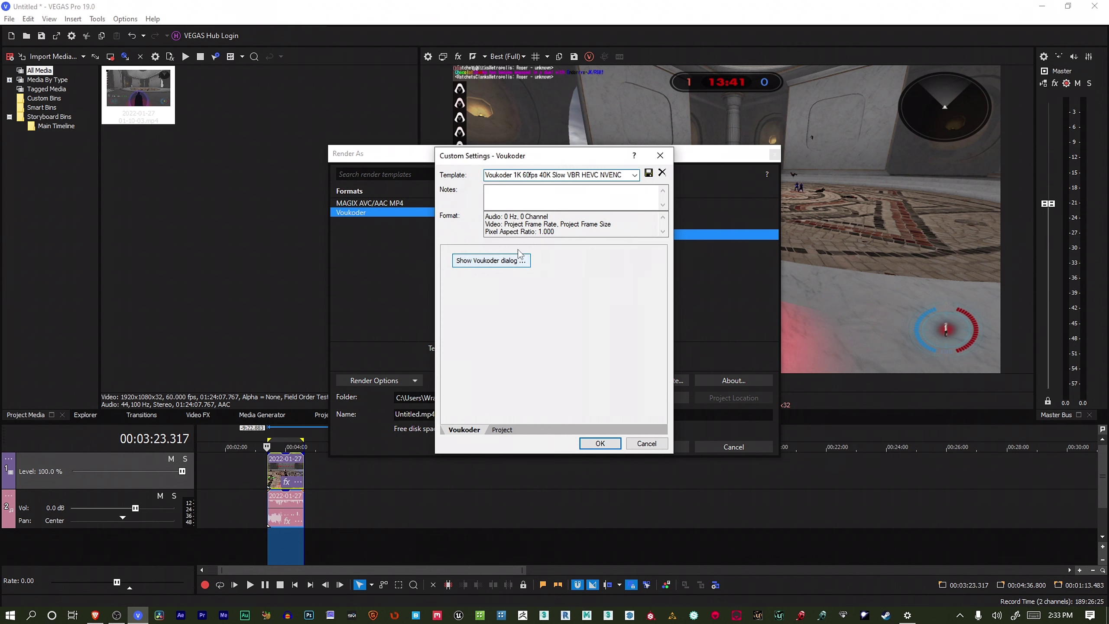
{"action": "left_click", "coordinate": [649, 174]}
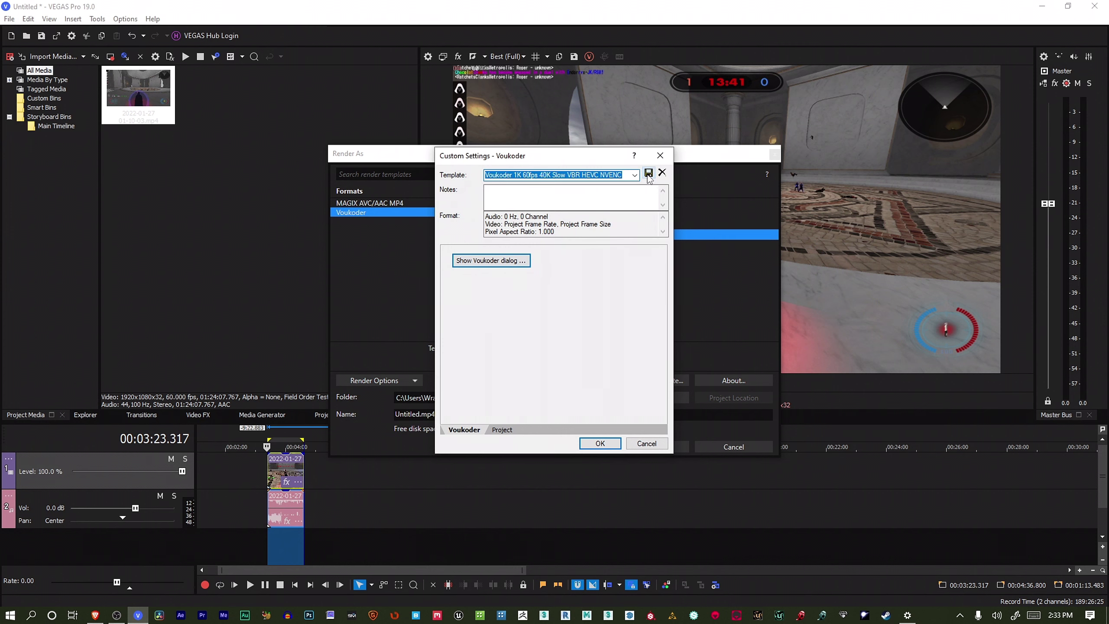
{"action": "left_click", "coordinate": [600, 444]}
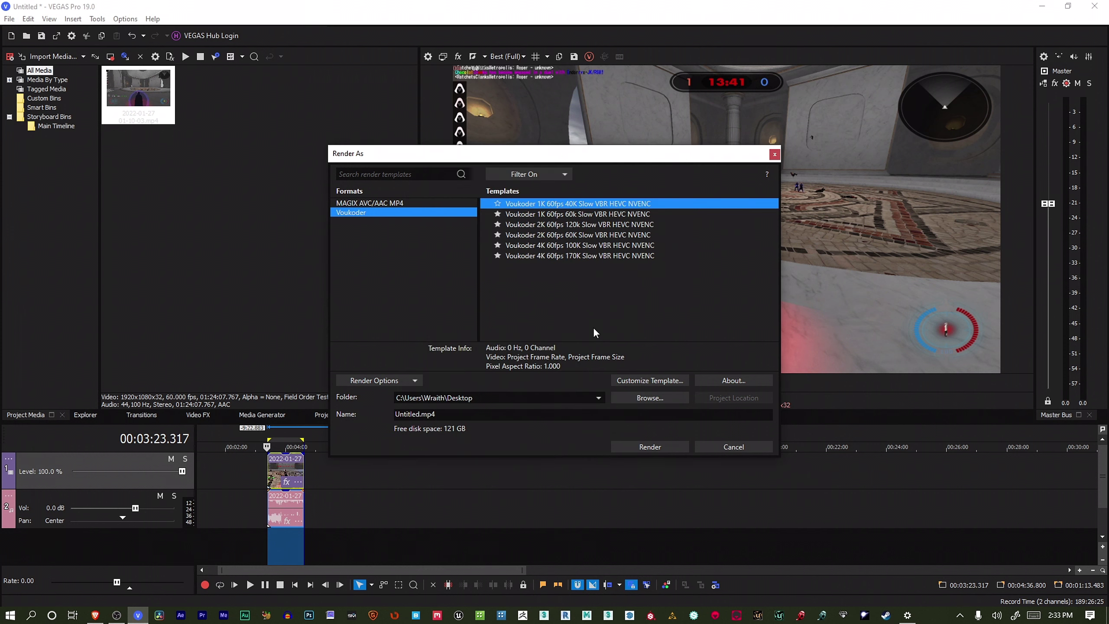
Mark the Voukoder 1K 60fps 40K Slow VBR HEVC NVENC template as a favorite and render with it to Untitledtest.mp4
{"action": "left_click", "coordinate": [498, 204]}
{"action": "left_click", "coordinate": [577, 214]}
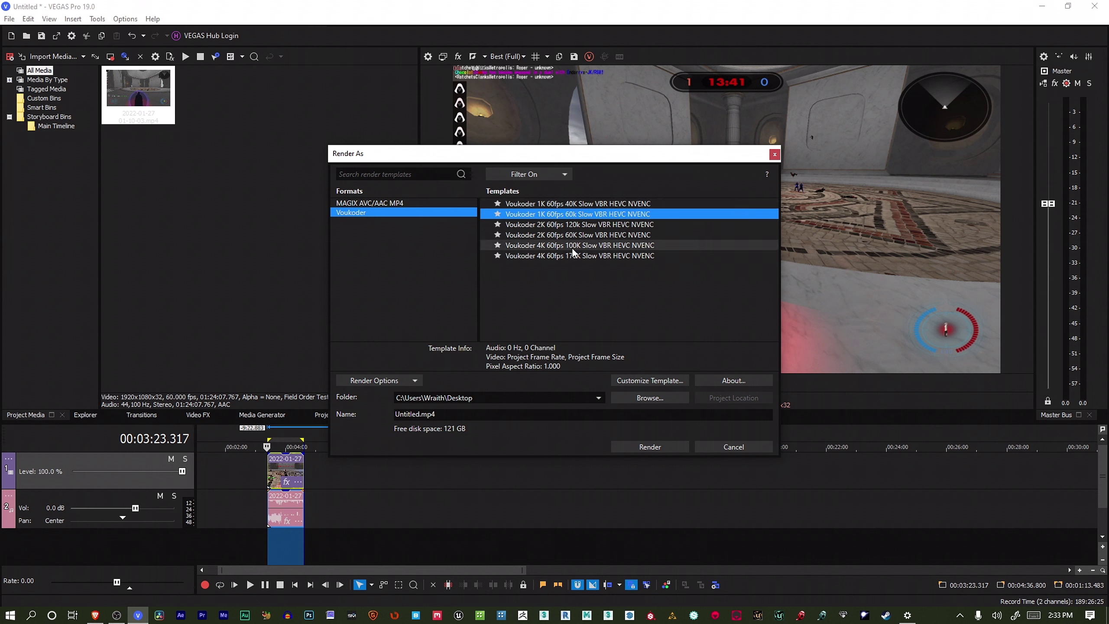
{"action": "left_click", "coordinate": [551, 204]}
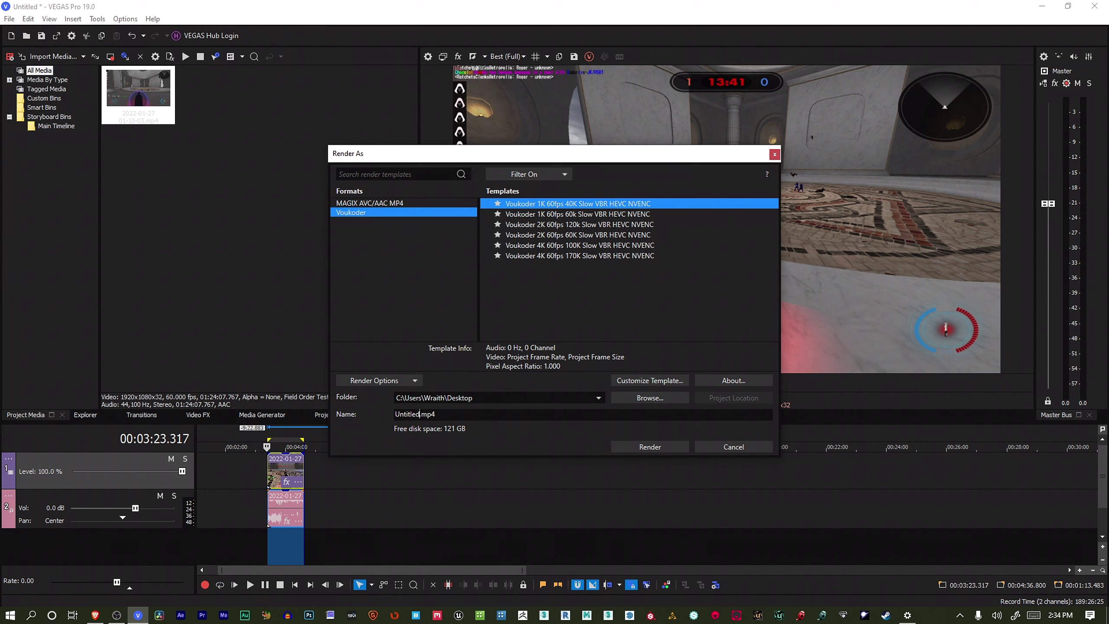
{"action": "type", "text": "test"}
{"action": "left_click", "coordinate": [648, 445]}
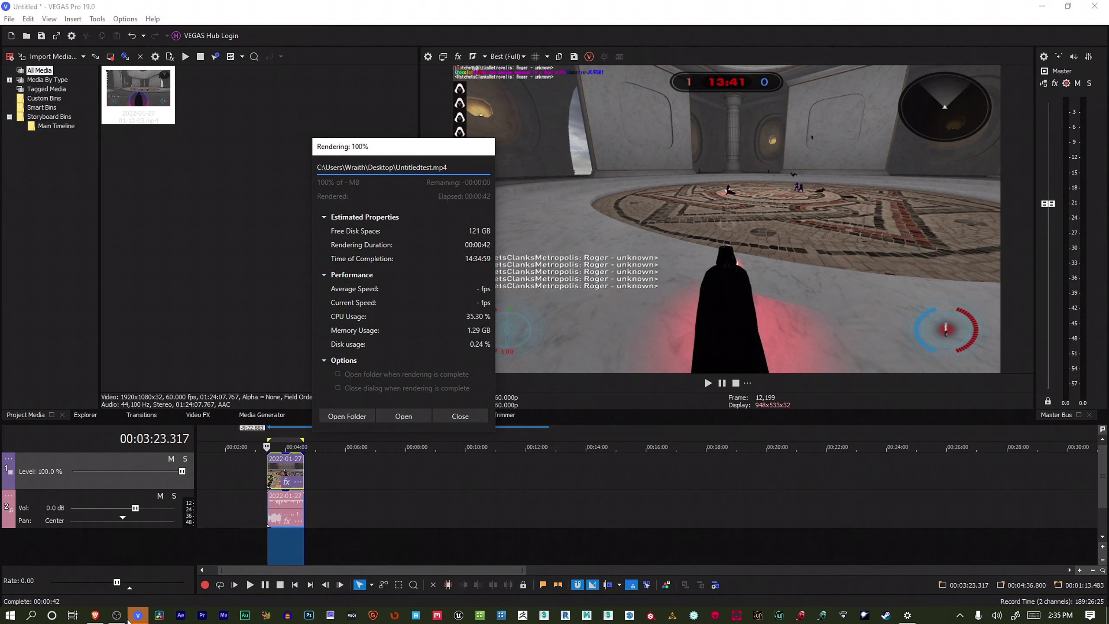
Switch to the Brave browser and view the Voukoder downloads page and the voukoder.org home page
{"action": "mouse_move", "coordinate": [116, 619]}
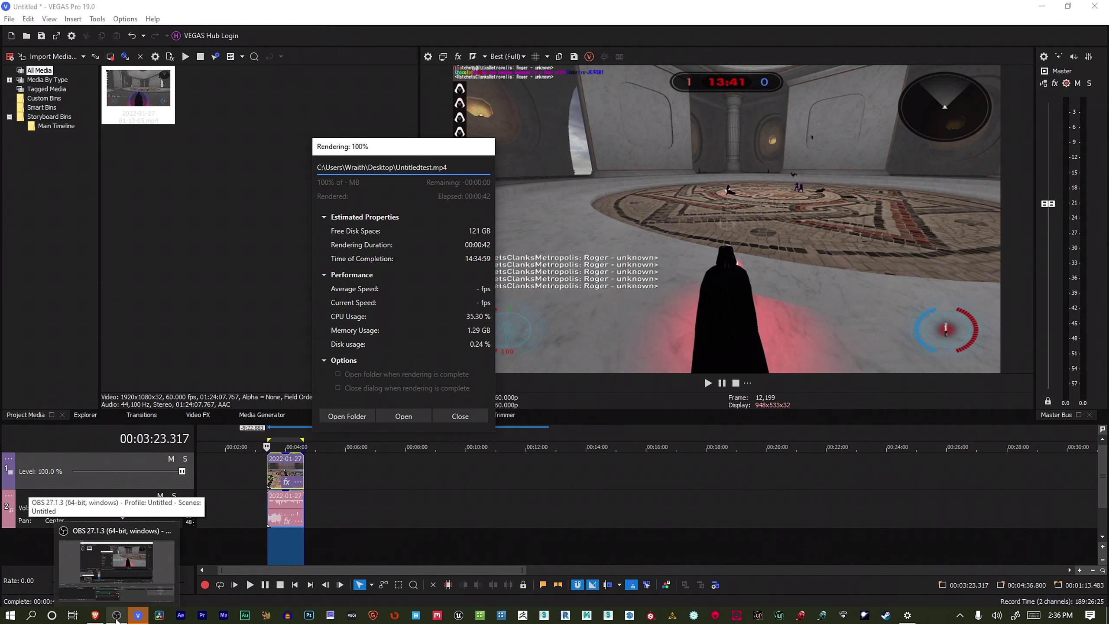
{"action": "left_click", "coordinate": [95, 615]}
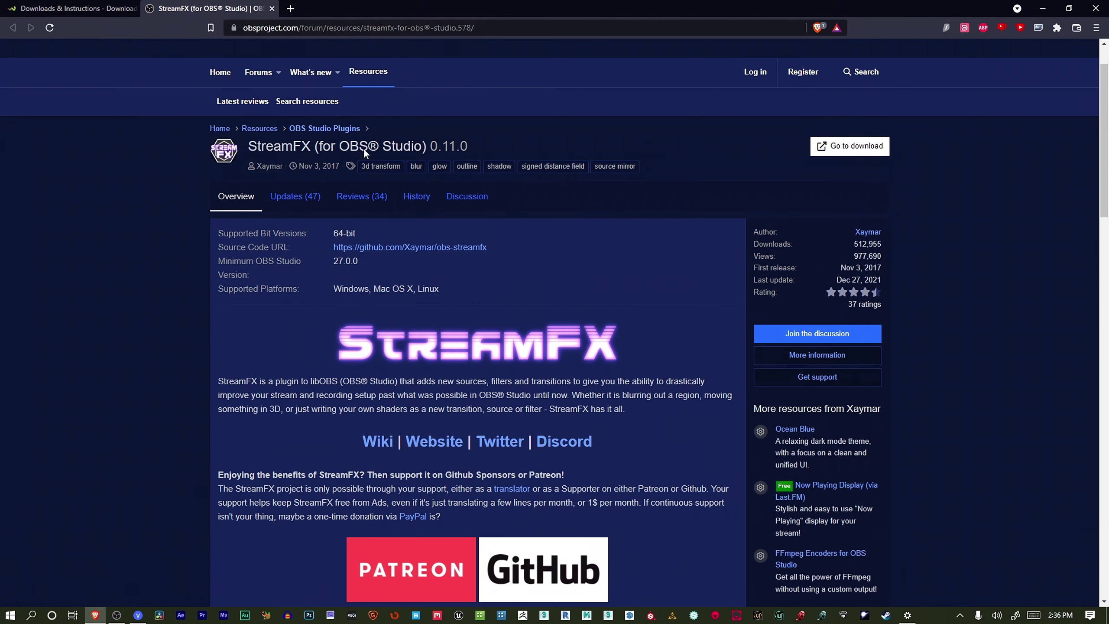
{"action": "left_click", "coordinate": [82, 9]}
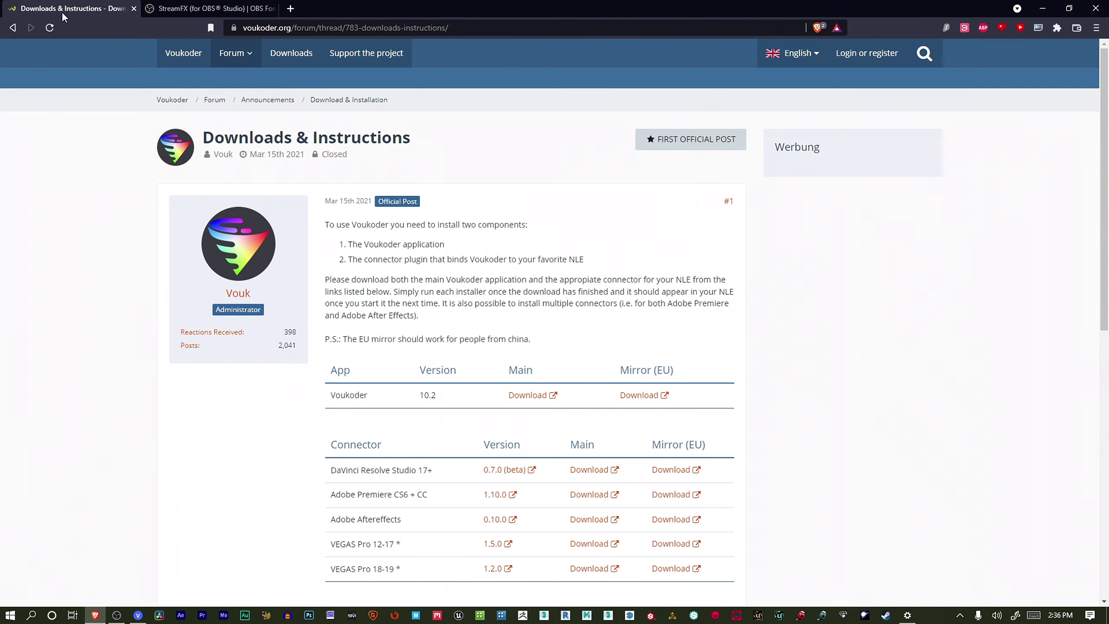
{"action": "left_click", "coordinate": [14, 30]}
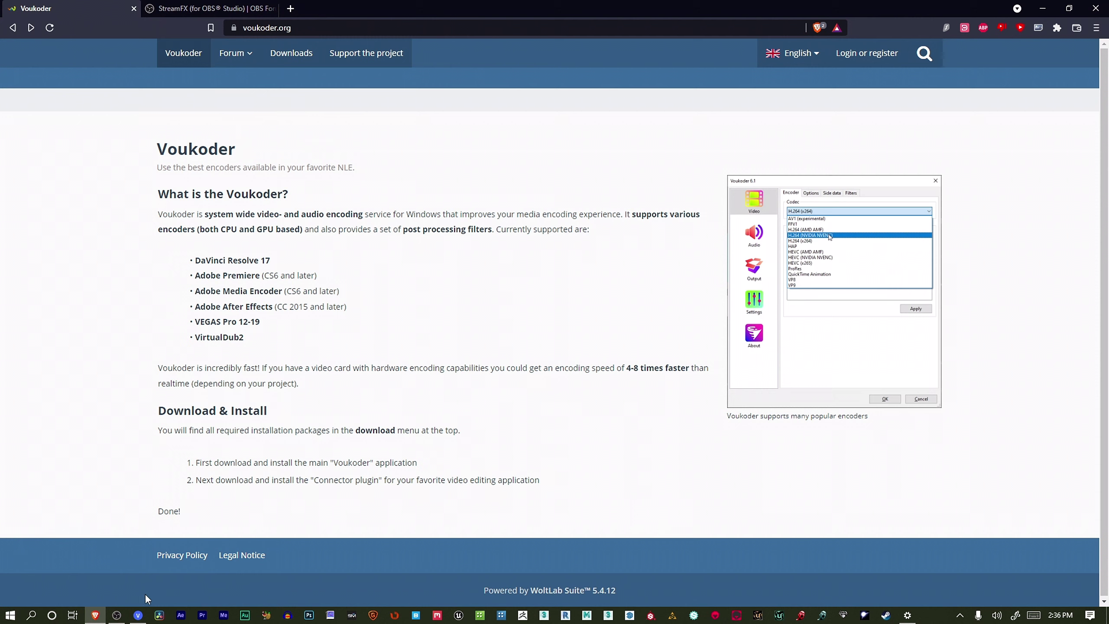
Switch to OBS Studio and bring up its main window
{"action": "mouse_move", "coordinate": [129, 616]}
{"action": "left_click", "coordinate": [112, 616]}
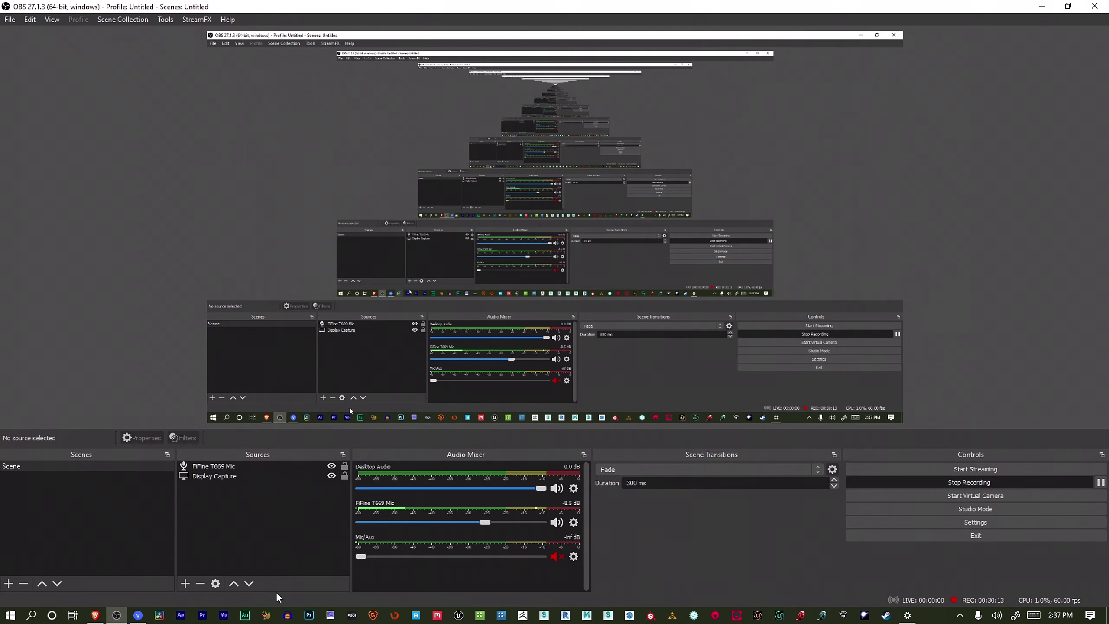